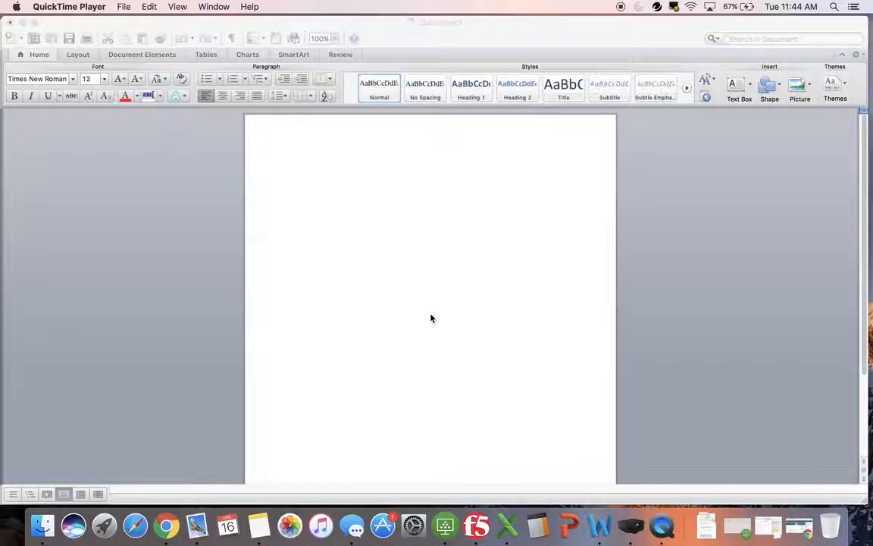
# Make Times New Roman, Regular, size 12 the default font for all new documents based on the Normal template.
pyautogui.click(431, 318)
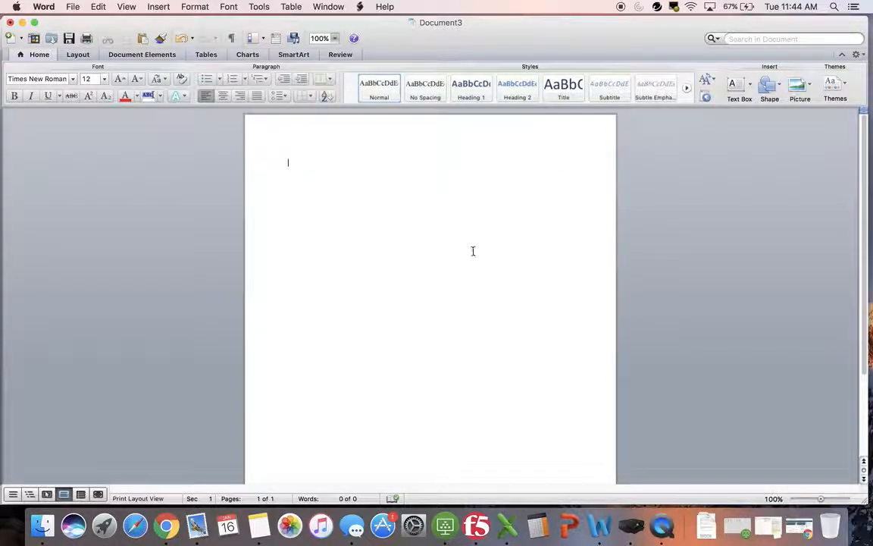
pyautogui.click(198, 7)
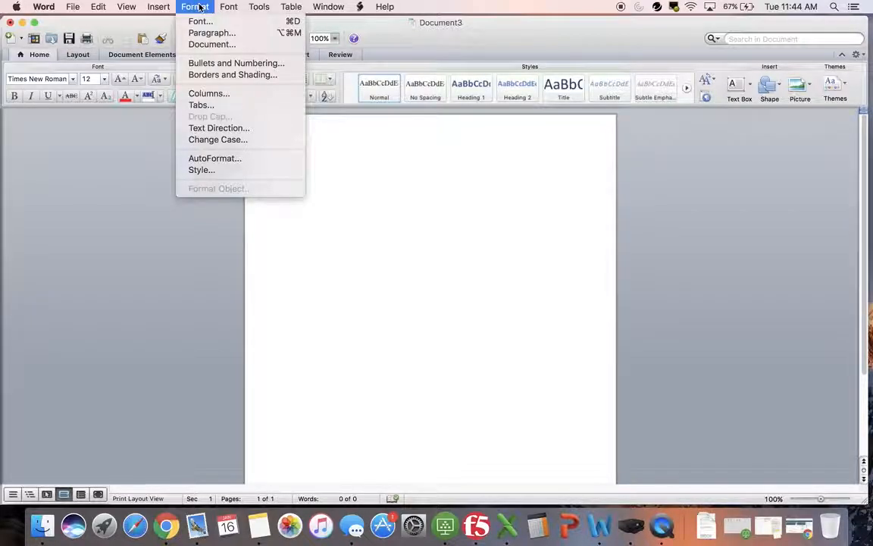
pyautogui.click(203, 22)
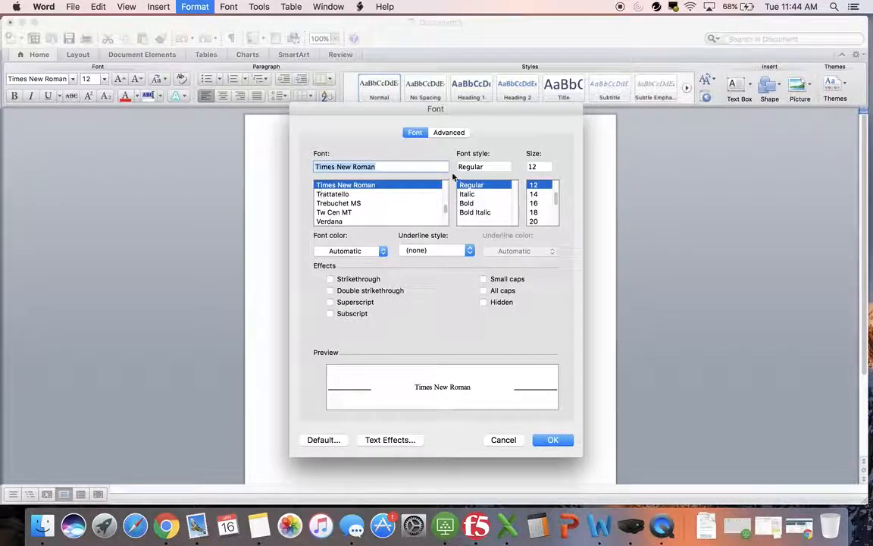
pyautogui.click(402, 164)
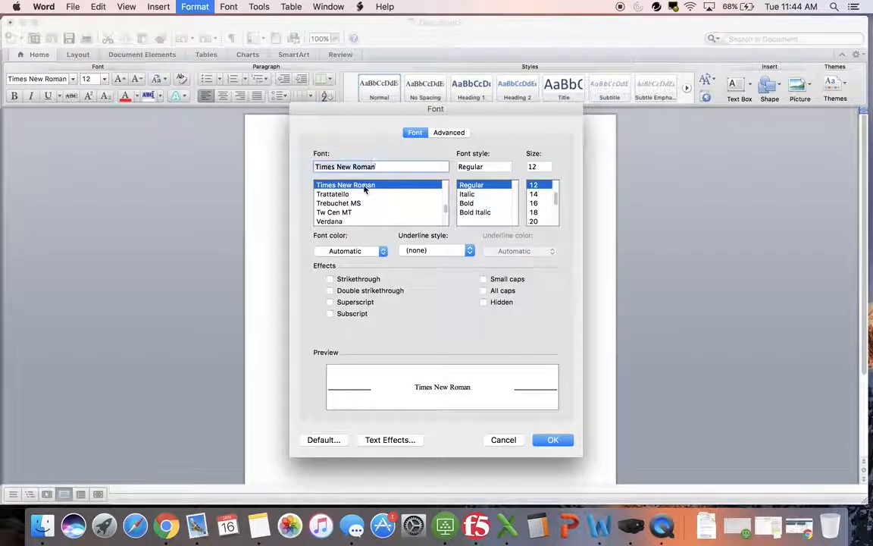
pyautogui.click(479, 188)
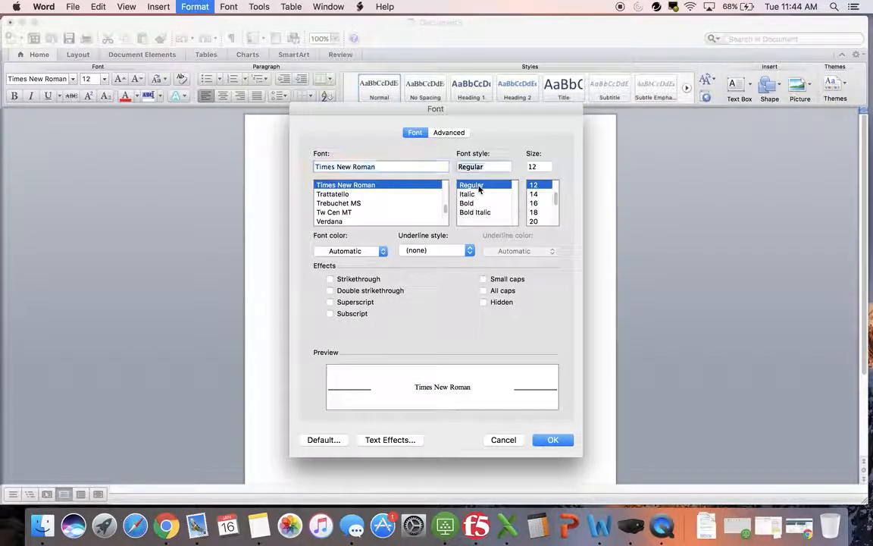
pyautogui.click(537, 189)
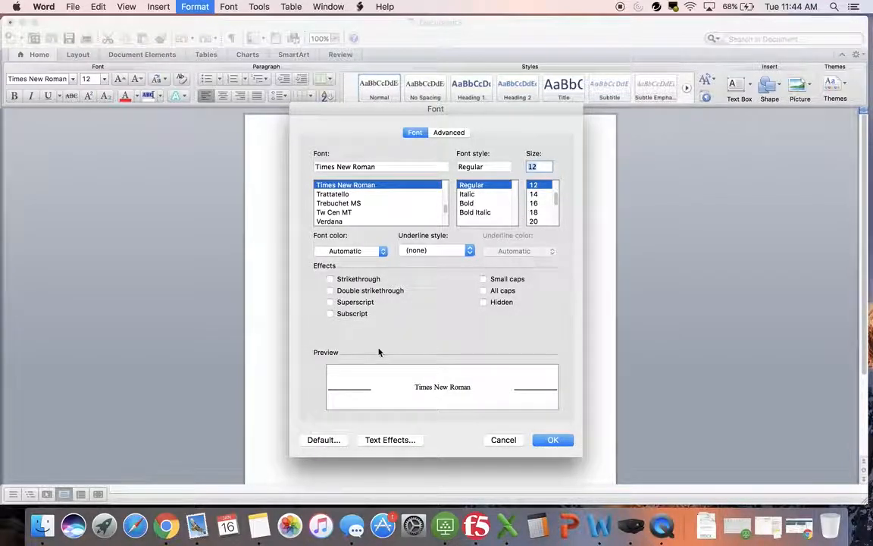
pyautogui.click(323, 442)
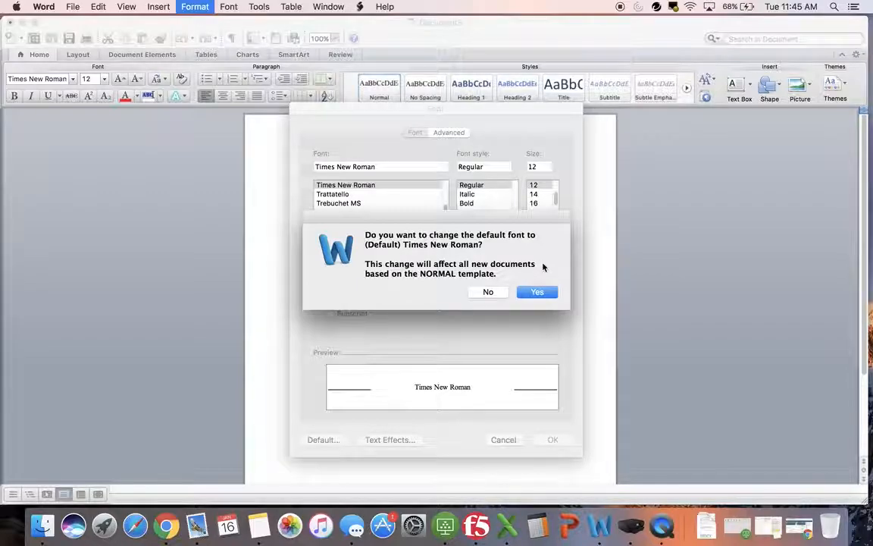
pyautogui.click(540, 291)
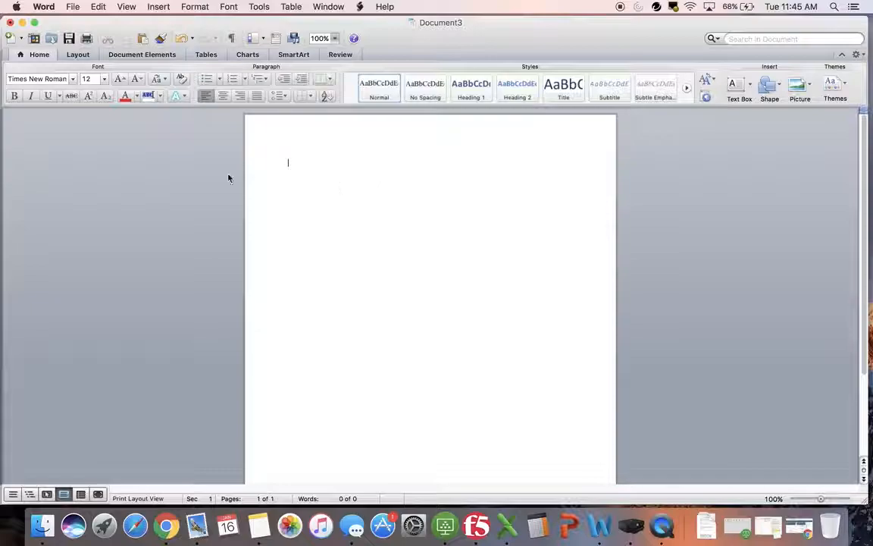
# Set the paragraph line spacing to Double with 0 pt spacing after.
pyautogui.click(198, 6)
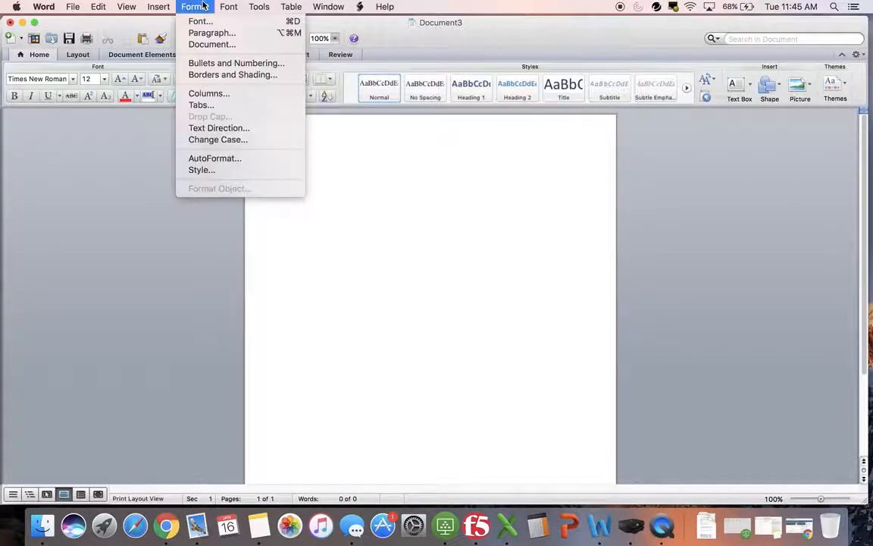
pyautogui.click(223, 34)
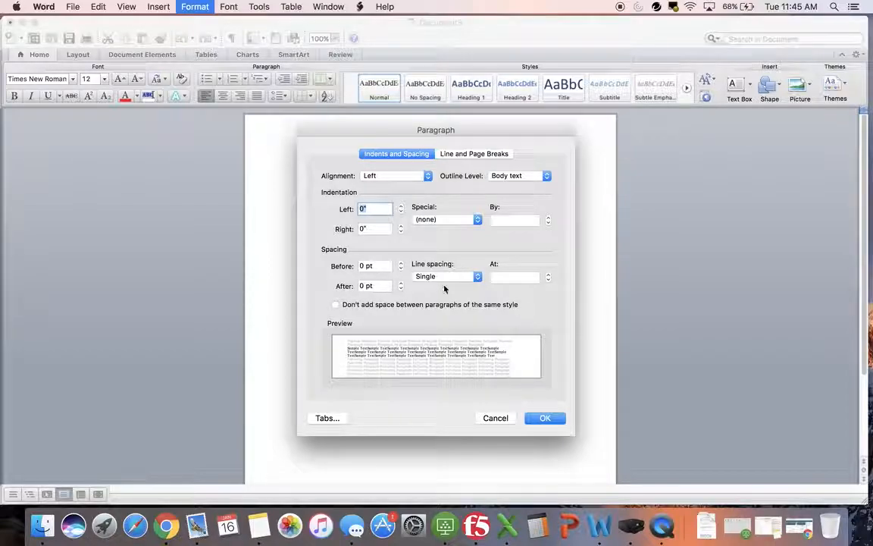
pyautogui.click(449, 277)
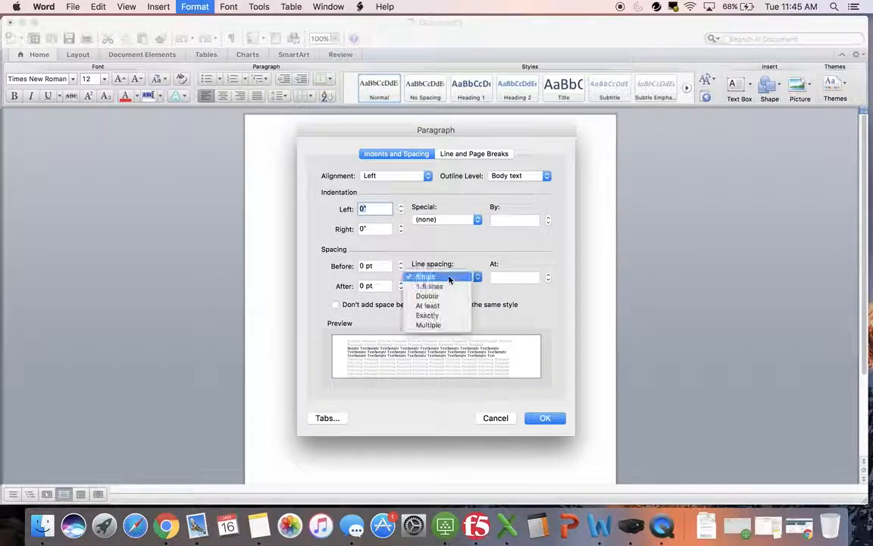
pyautogui.click(446, 300)
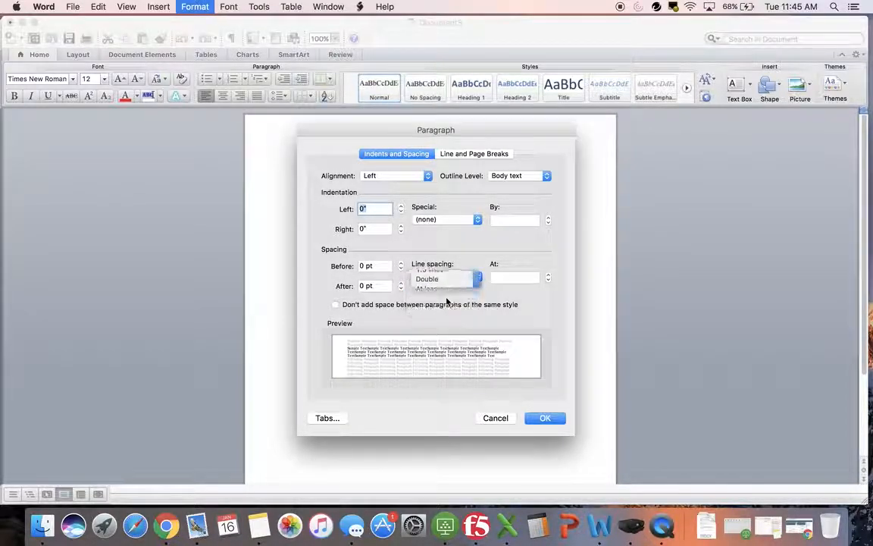
pyautogui.click(362, 285)
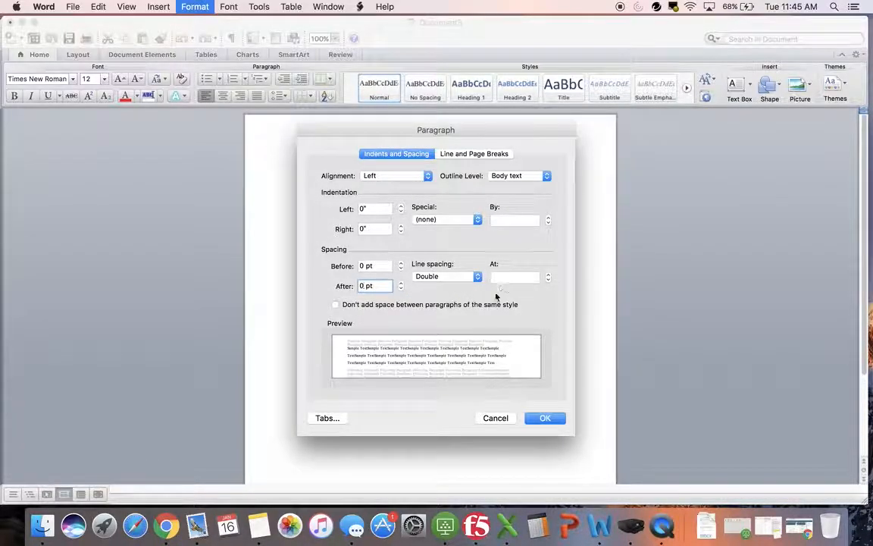
pyautogui.click(433, 303)
pyautogui.click(459, 304)
# Set the paragraph's default tab stops to 0.5" with left alignment and no leader.
pyautogui.click(328, 421)
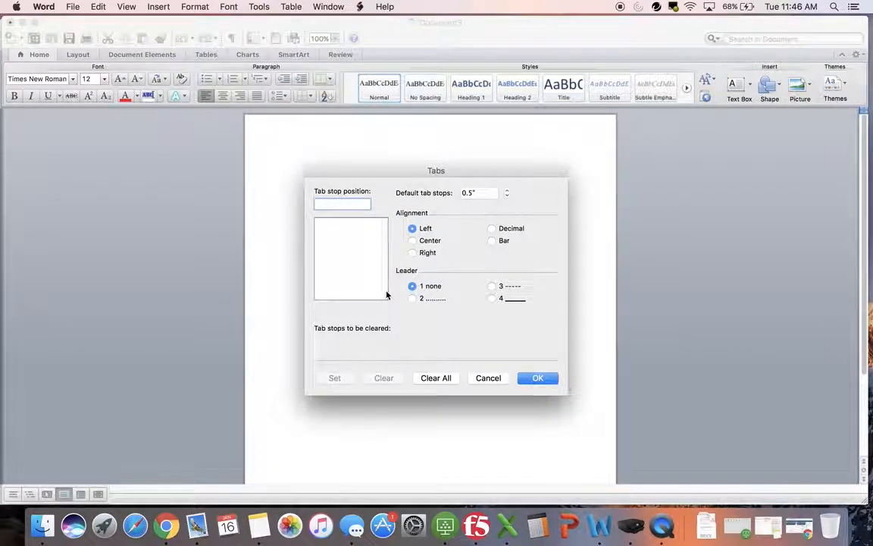
pyautogui.click(476, 194)
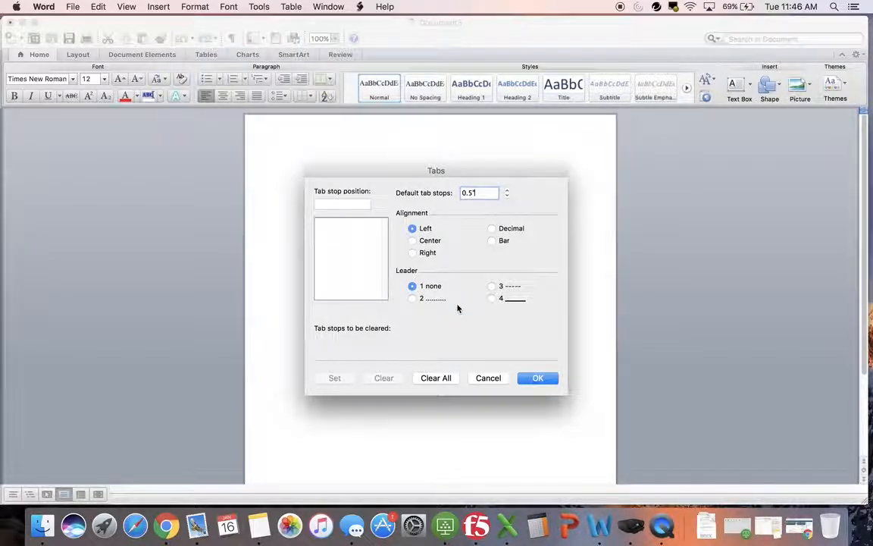
pyautogui.click(539, 378)
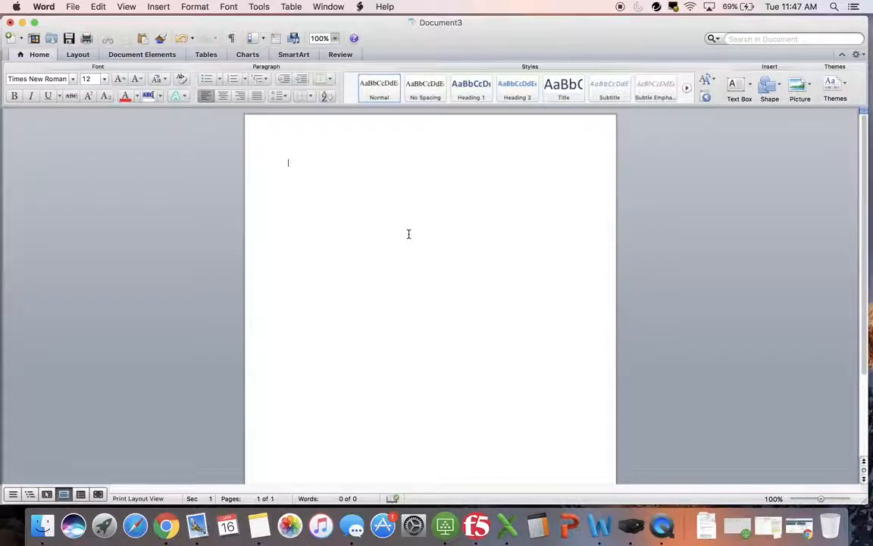
# Save 1" margins on all four sides of the whole document as the default document layout.
pyautogui.click(200, 6)
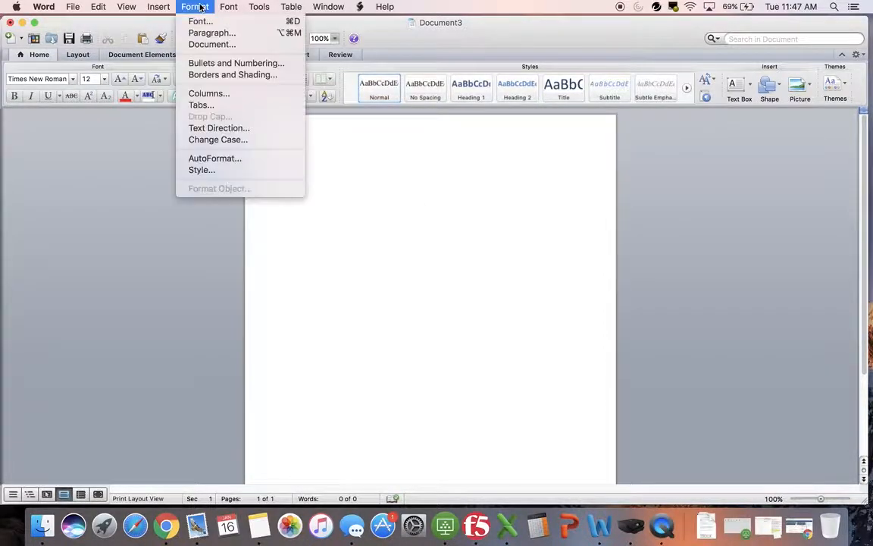
pyautogui.click(212, 45)
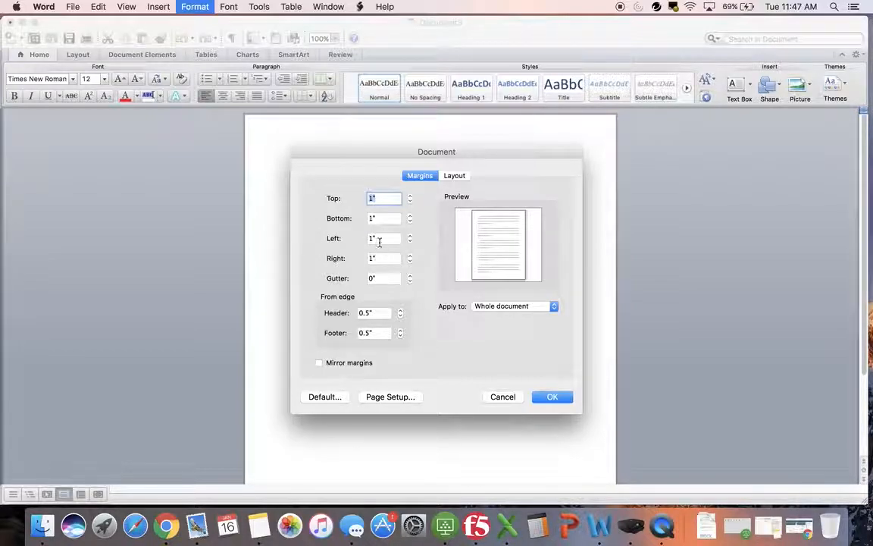
pyautogui.click(379, 240)
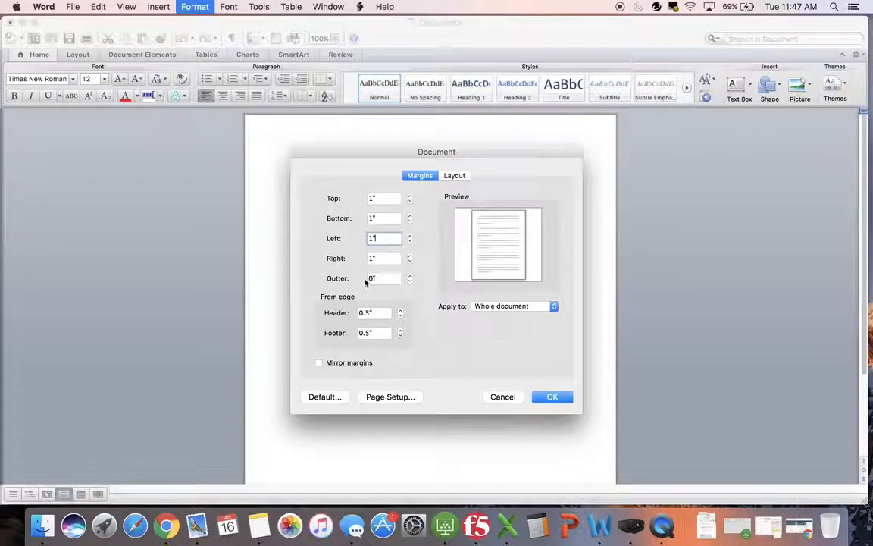
pyautogui.click(325, 397)
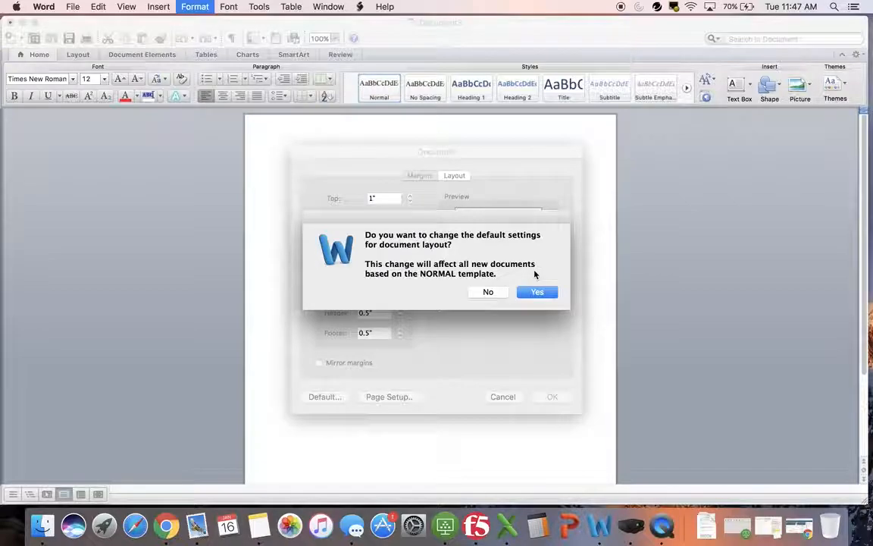
pyautogui.click(540, 292)
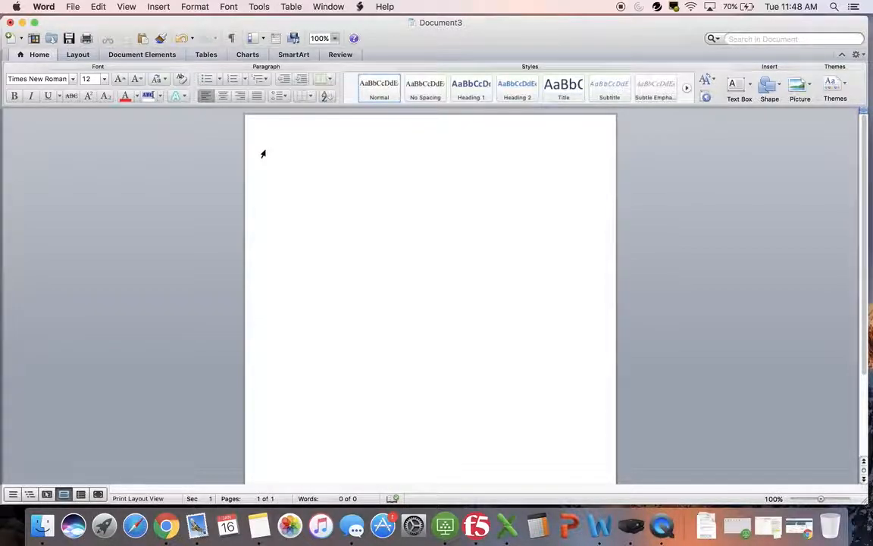
# Insert the built-in Basic (All Pages) header and delete its placeholder text.
pyautogui.click(154, 58)
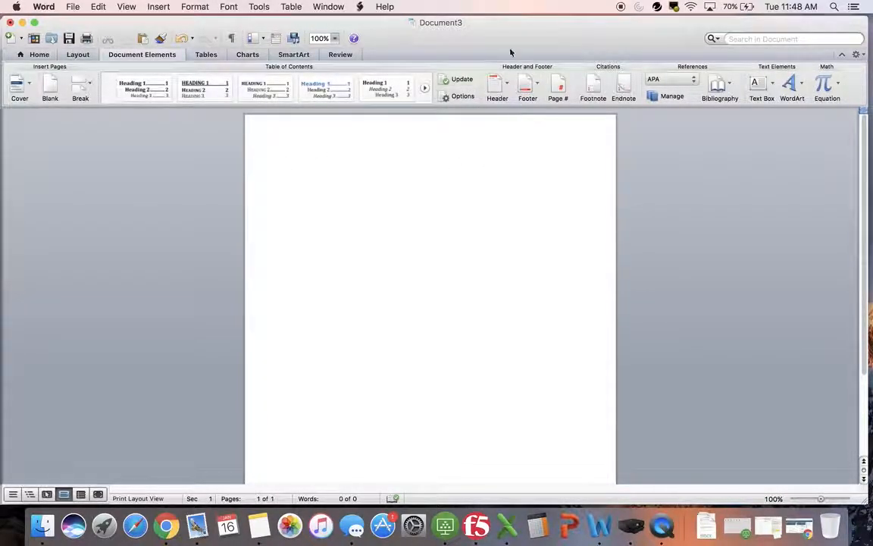
pyautogui.click(497, 89)
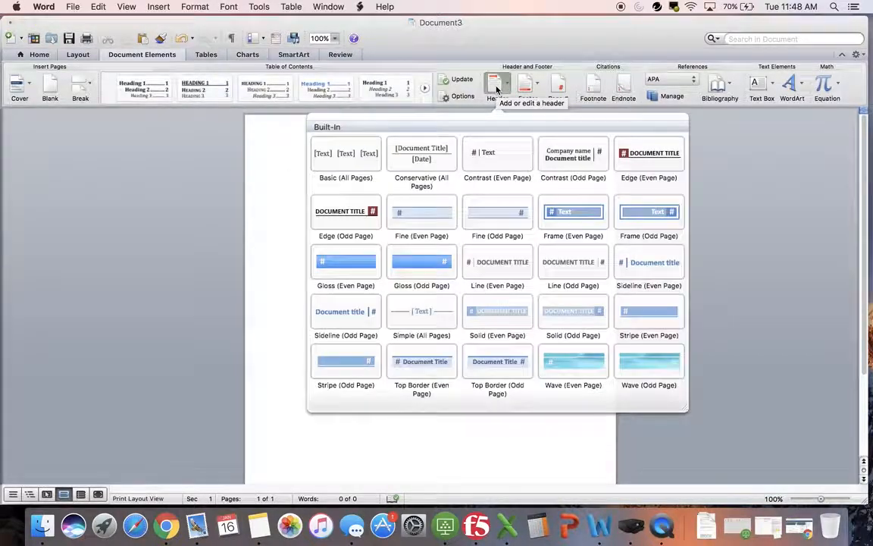
pyautogui.click(357, 165)
pyautogui.moveTo(585, 139); pyautogui.dragTo(298, 142)
pyautogui.press('BackSpace')
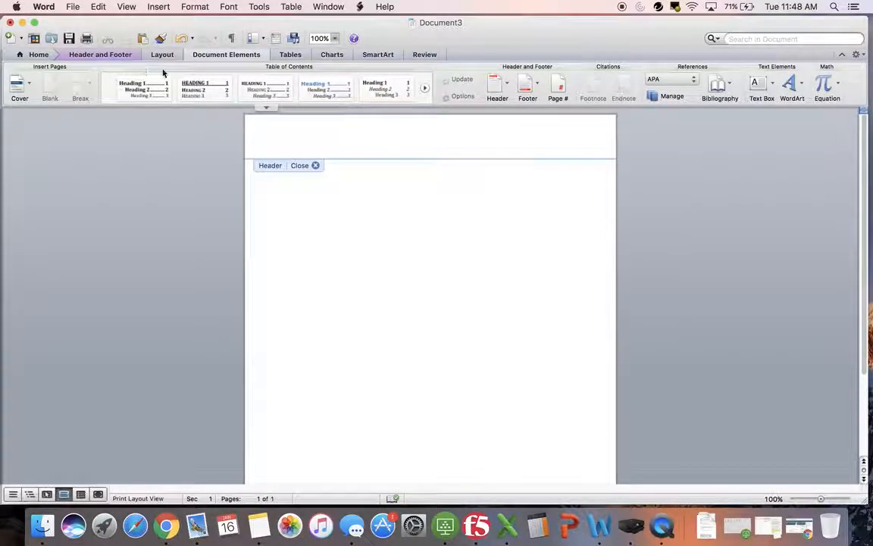
# Give the first page a different header and enter "Running head: TITLE OF YOUR PAPER" in it.
pyautogui.click(103, 56)
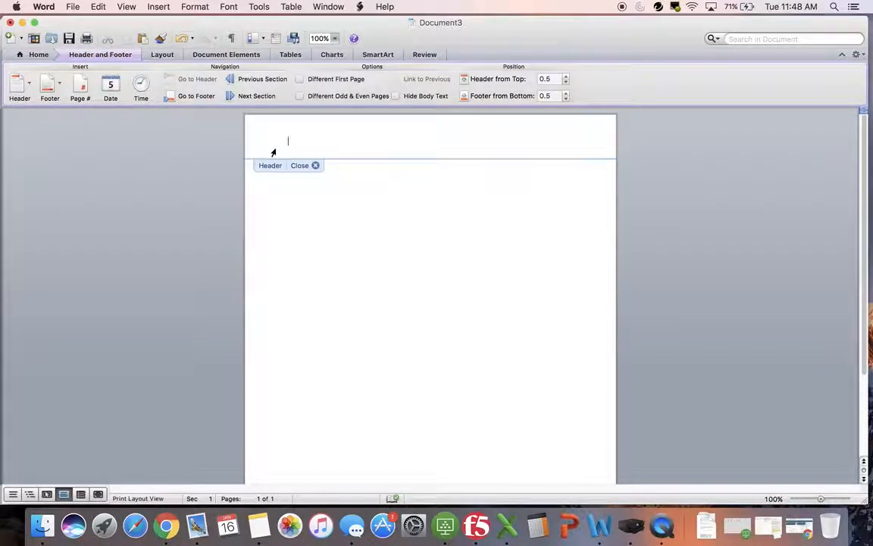
pyautogui.doubleClick(302, 144)
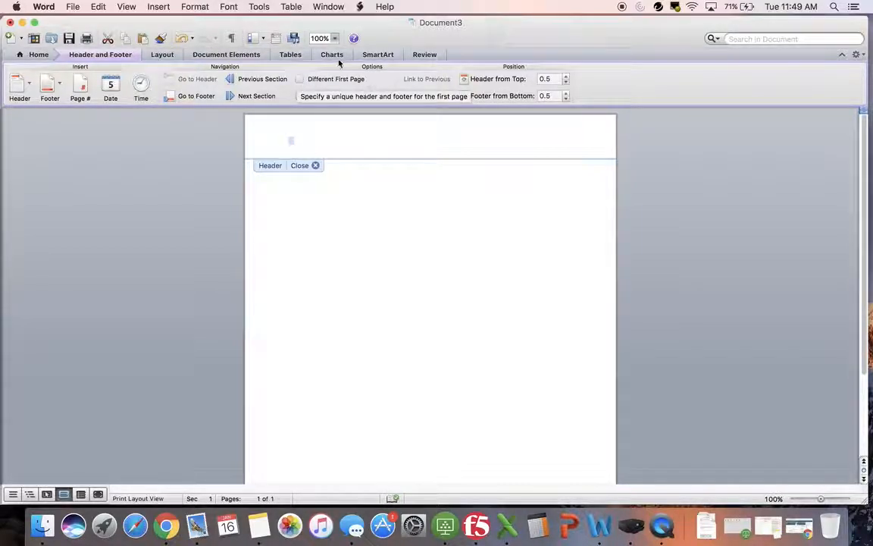
pyautogui.click(299, 79)
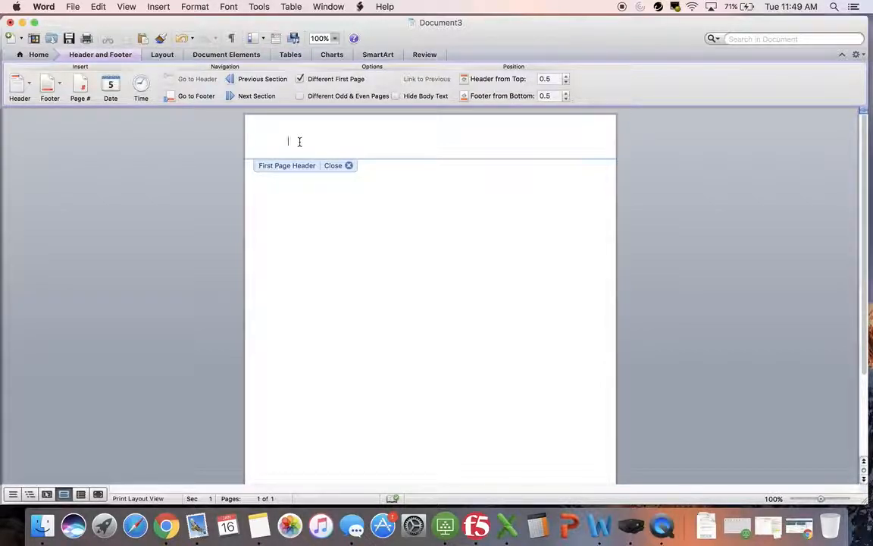
pyautogui.write('Running head: TITLE OF YOUR PAPER')
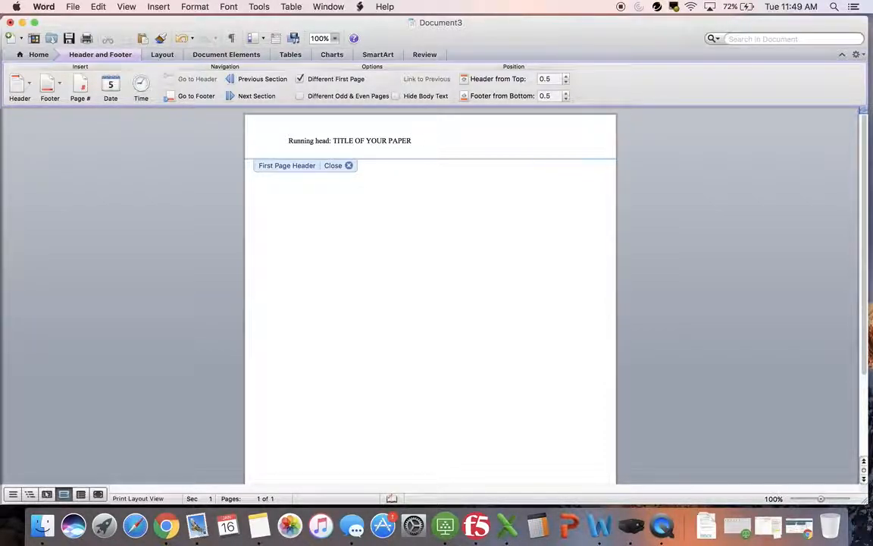
# Add the page number at the right end of the first page header and return to the document body.
pyautogui.press('Tab')
pyautogui.press('Left')
pyautogui.press('Left')
pyautogui.press('Left')
pyautogui.press('Right')
pyautogui.click(561, 141)
pyautogui.doubleClick(434, 203)
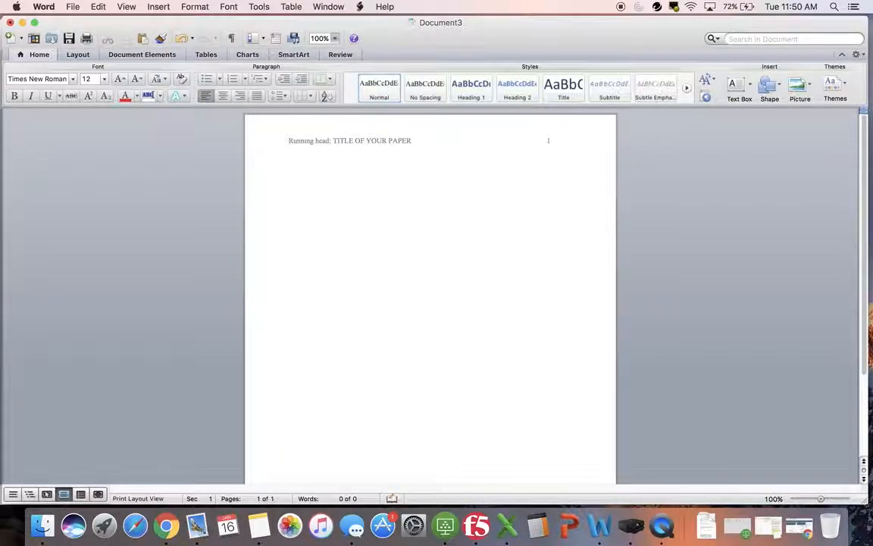
# Add blank lines to the document body until a second page is created.
pyautogui.press('Return')
pyautogui.press('Return')
pyautogui.press('Return')
pyautogui.press('Return')
pyautogui.press('Return')
pyautogui.press('Return')
pyautogui.press('Return')
pyautogui.press('Return')
pyautogui.press('Return')
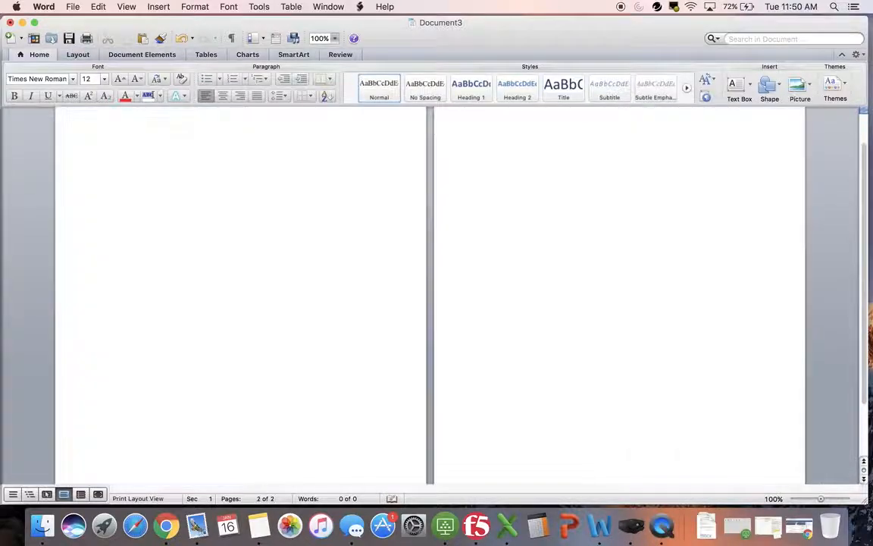
pyautogui.moveTo(865, 162); pyautogui.dragTo(864, 150)
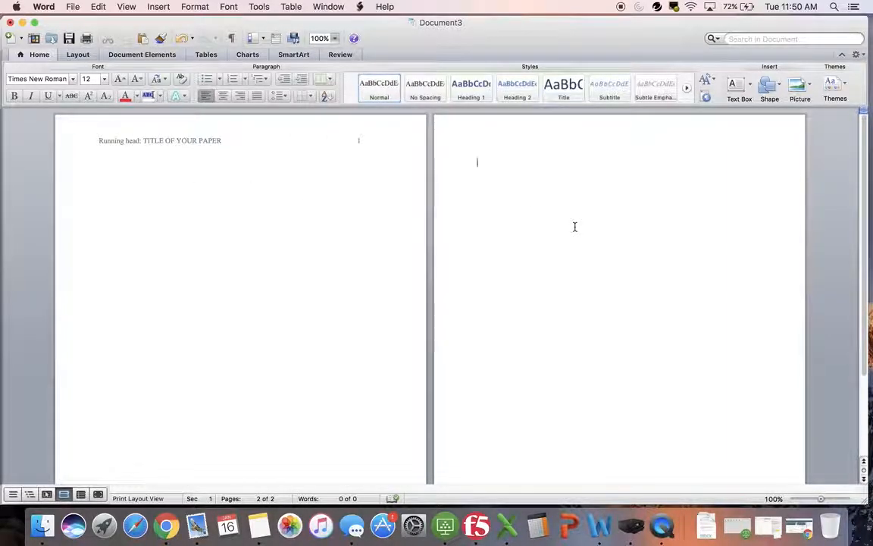
# Open the second page's header for editing and enter "TITLE OF YOUR PAPER" in it.
pyautogui.click(166, 58)
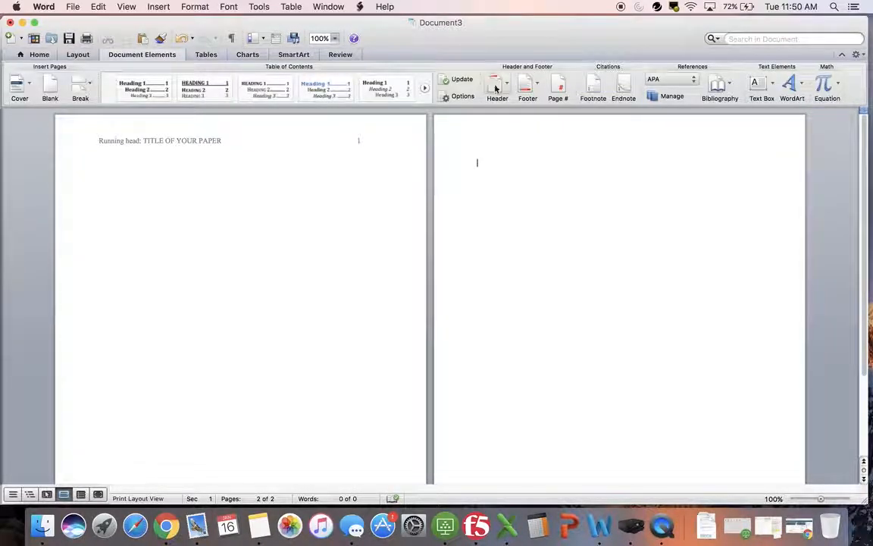
pyautogui.doubleClick(511, 147)
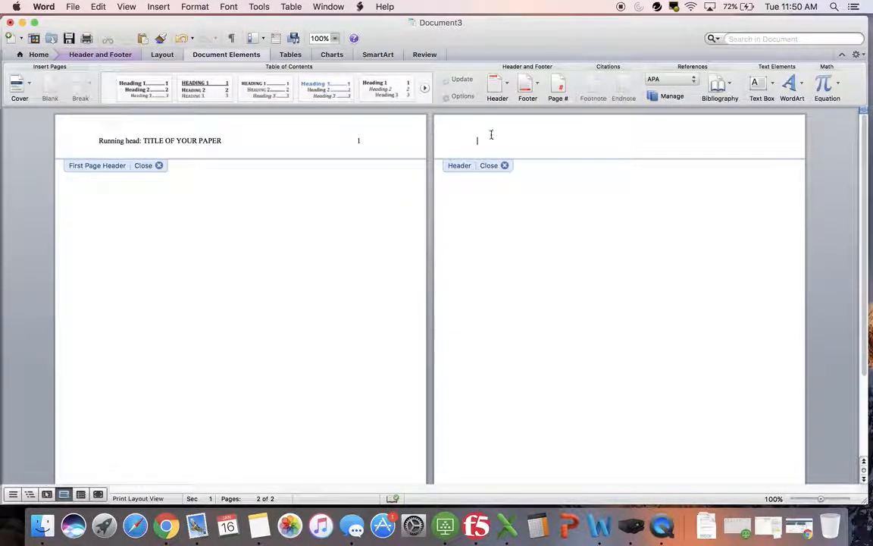
pyautogui.click(111, 57)
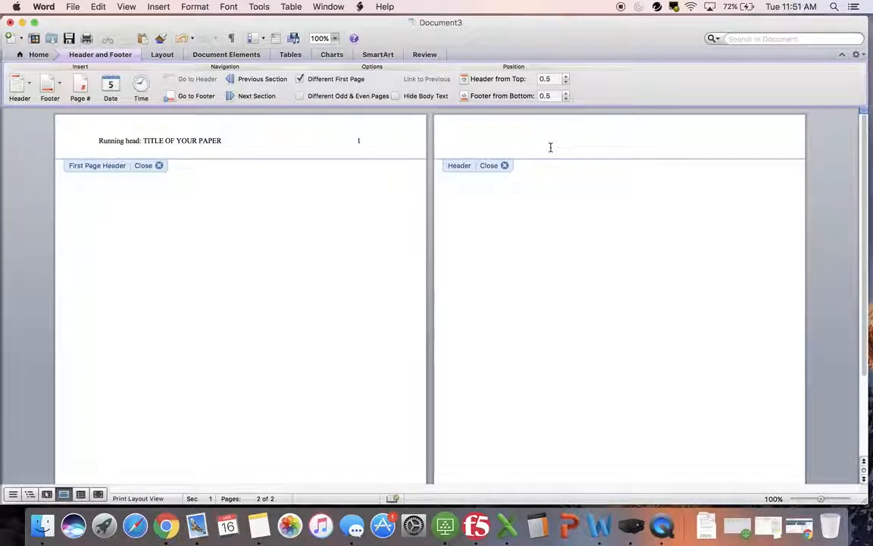
pyautogui.write('t')
pyautogui.press('BackSpace')
pyautogui.write('TITLE OF YOUR PAPER')
# Add the page number at the right end of the second page's header and return to the document body.
pyautogui.press('Tab')
pyautogui.press('Tab')
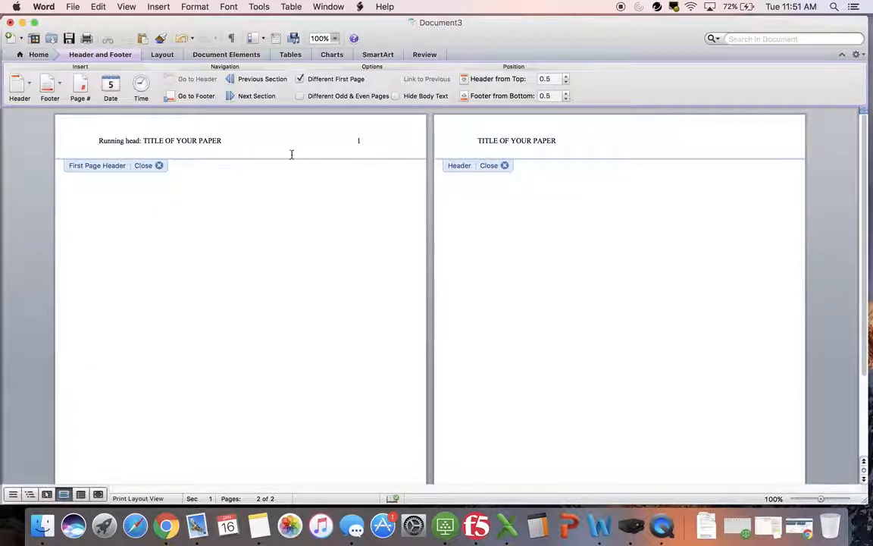
pyautogui.click(81, 89)
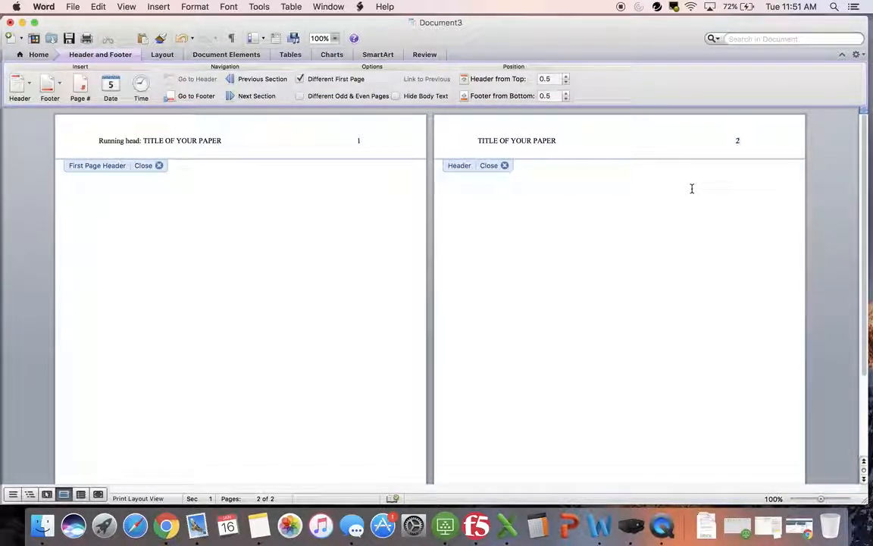
pyautogui.doubleClick(220, 214)
# Enter the centered title "Title of Your Paper" a few blank lines down on the first page.
pyautogui.click(200, 198)
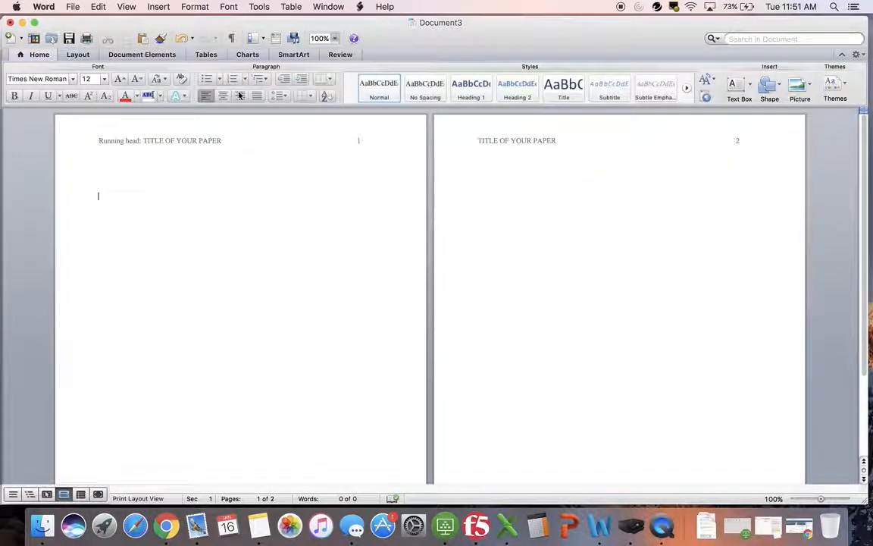
pyautogui.press('Up')
pyautogui.press('Up')
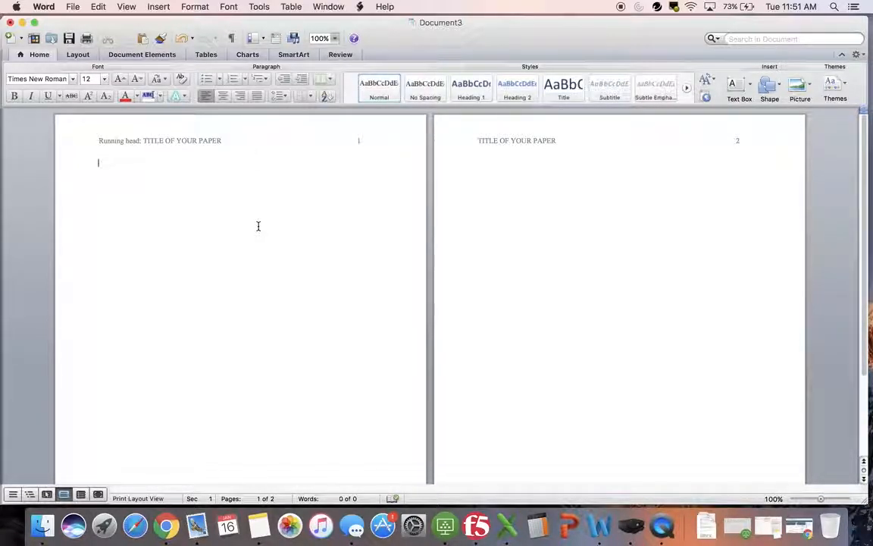
pyautogui.press('Down')
pyautogui.press('Down')
pyautogui.press('Down')
pyautogui.press('Down')
pyautogui.click(223, 95)
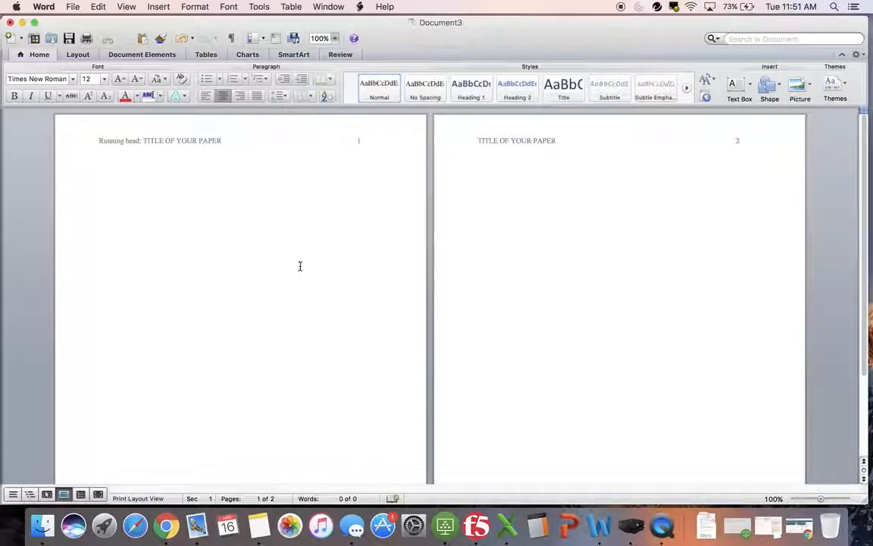
pyautogui.write('Title of You')
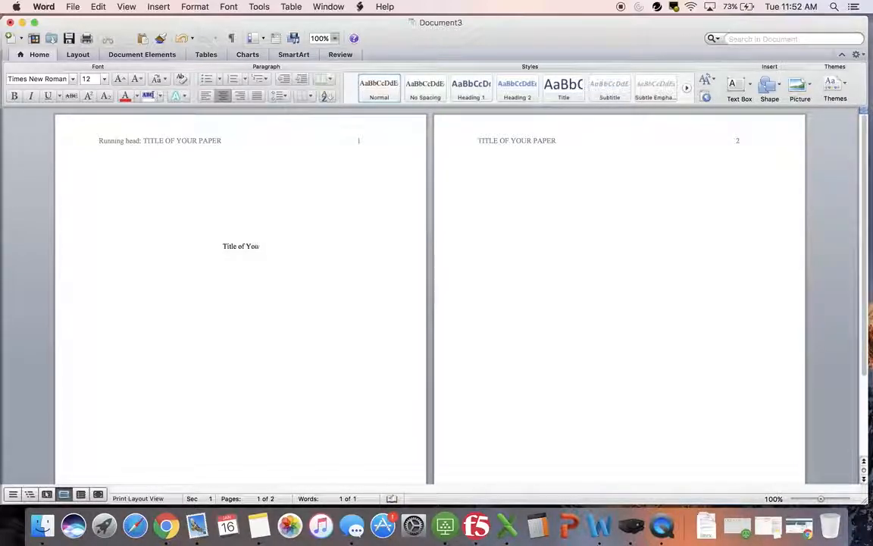
pyautogui.write('r Paper')
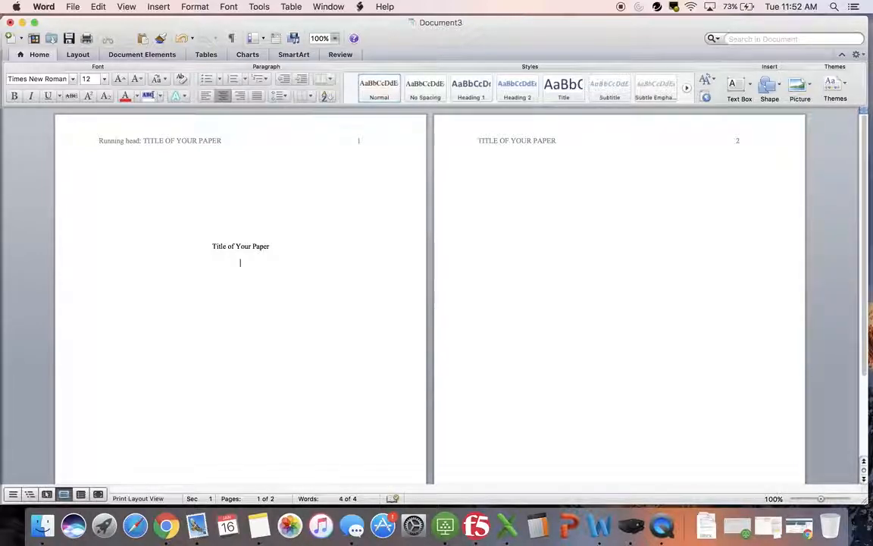
# Add the author's full name and "University of Florida" on separate centered lines below the title.
pyautogui.write('Emily Harmer')
pyautogui.press('Return')
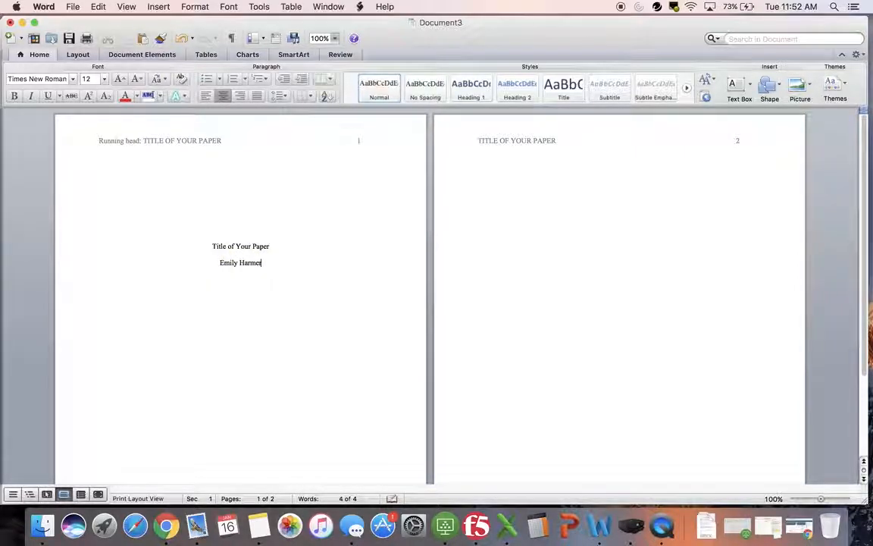
pyautogui.write('University of')
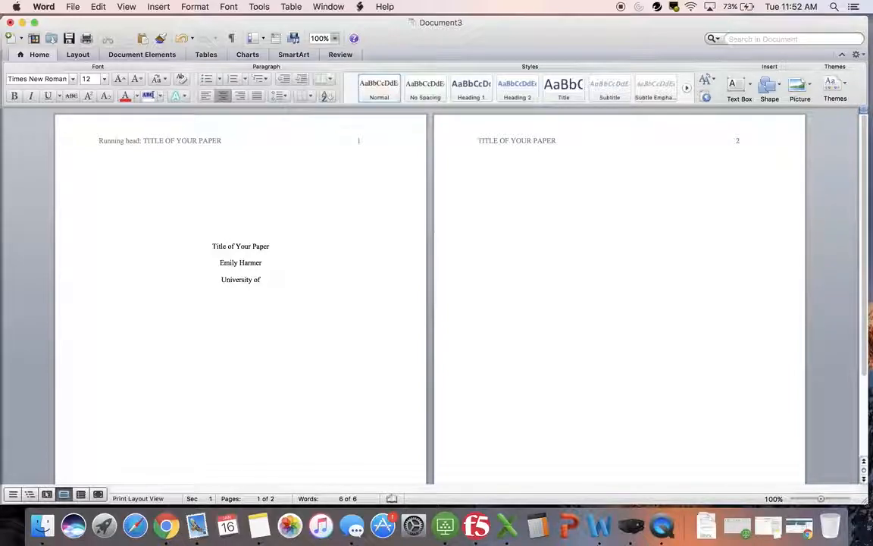
pyautogui.write(' Florida')
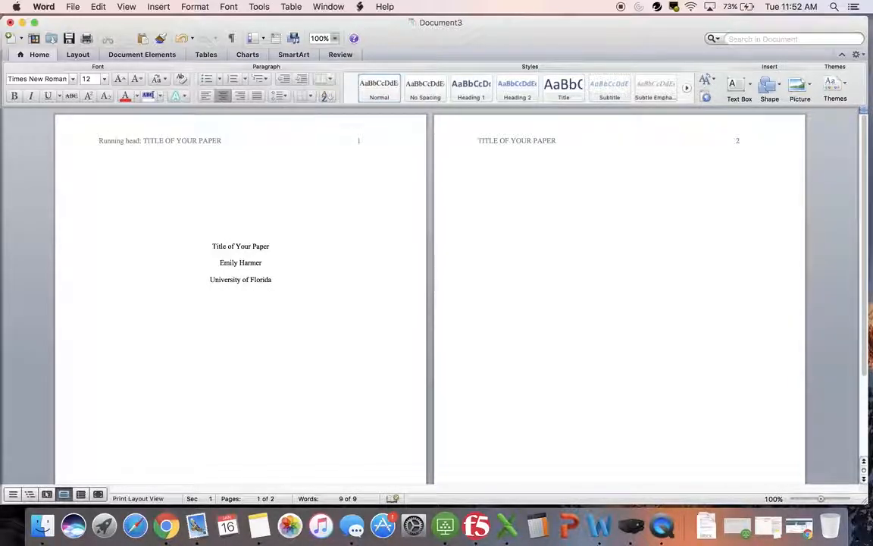
# Switch back to left alignment below the title block and add blank lines until the cursor reaches the second page.
pyautogui.press('Return')
pyautogui.press('Return')
pyautogui.press('super+l')
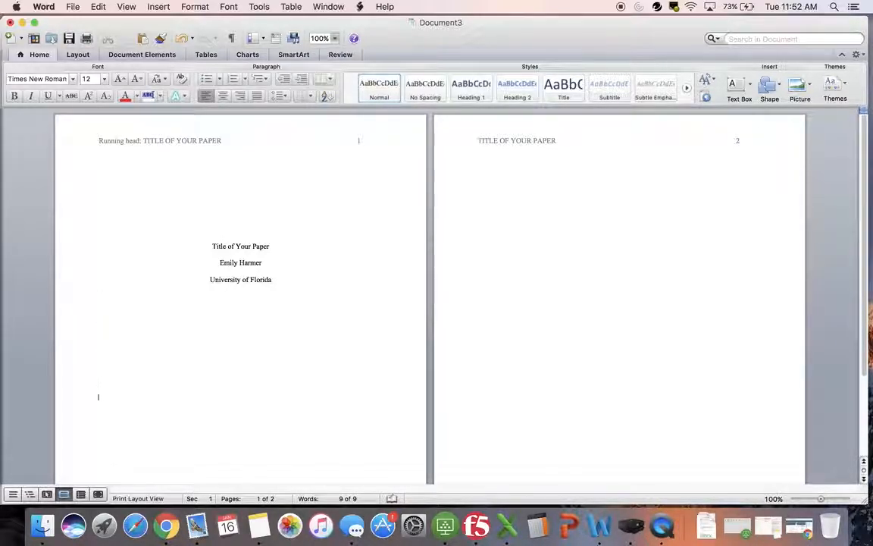
pyautogui.press('Return')
pyautogui.press('Return')
pyautogui.press('Return')
pyautogui.press('Return')
pyautogui.press('Return')
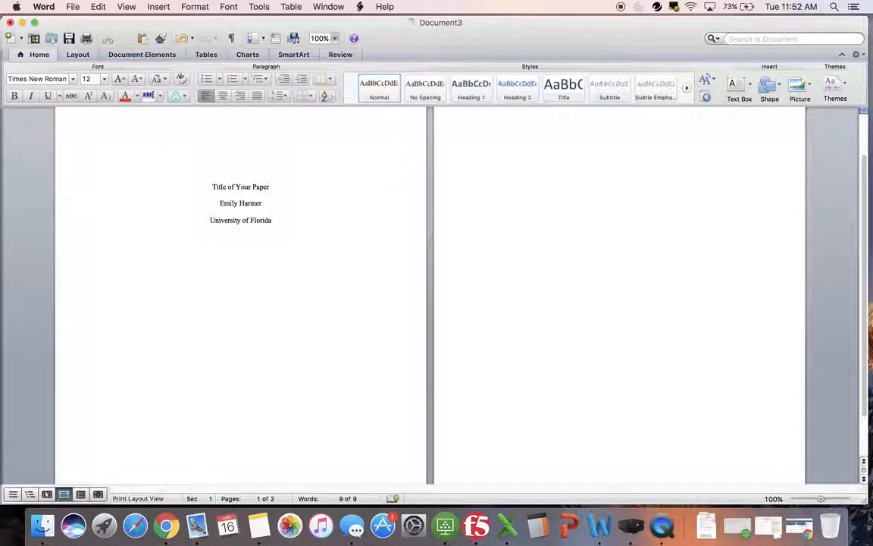
pyautogui.press('Return')
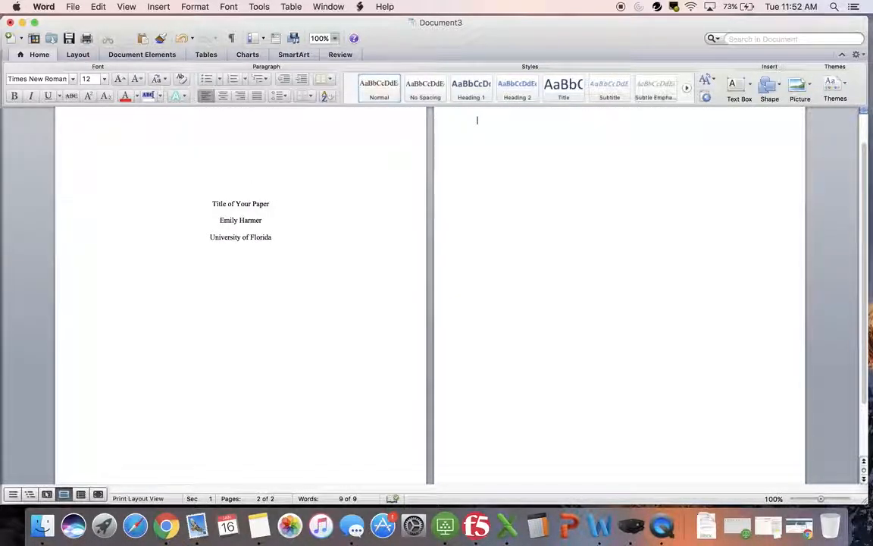
# Enter "Title of Your Paper" as a centered heading on the first line of the second page.
pyautogui.moveTo(866, 185); pyautogui.dragTo(861, 161)
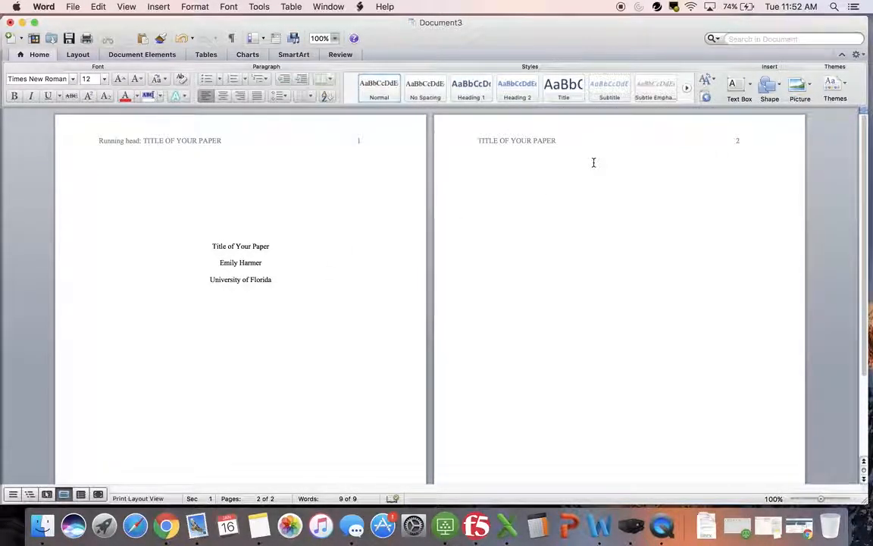
pyautogui.click(222, 97)
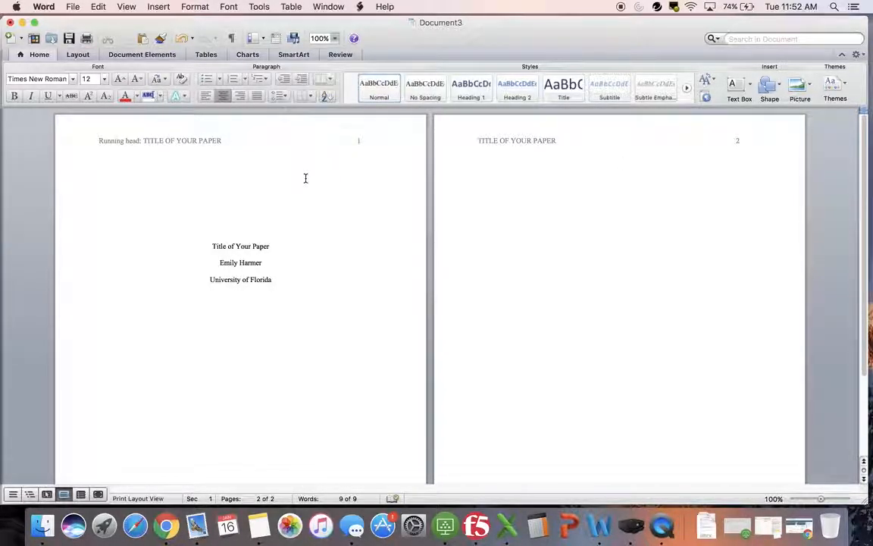
pyautogui.write('Title of Your Ppaper')
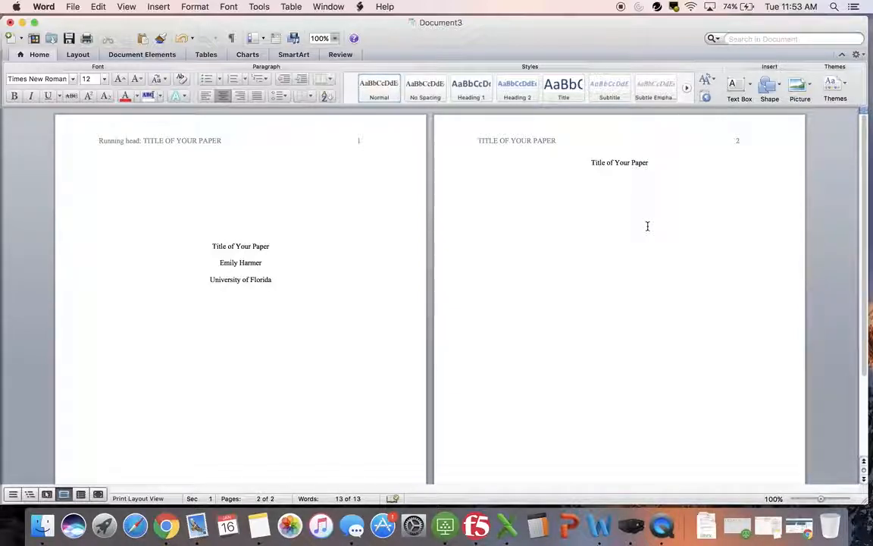
# Switch back to left alignment and add blank lines below the second page's title until a third page is created.
pyautogui.press('super+l')
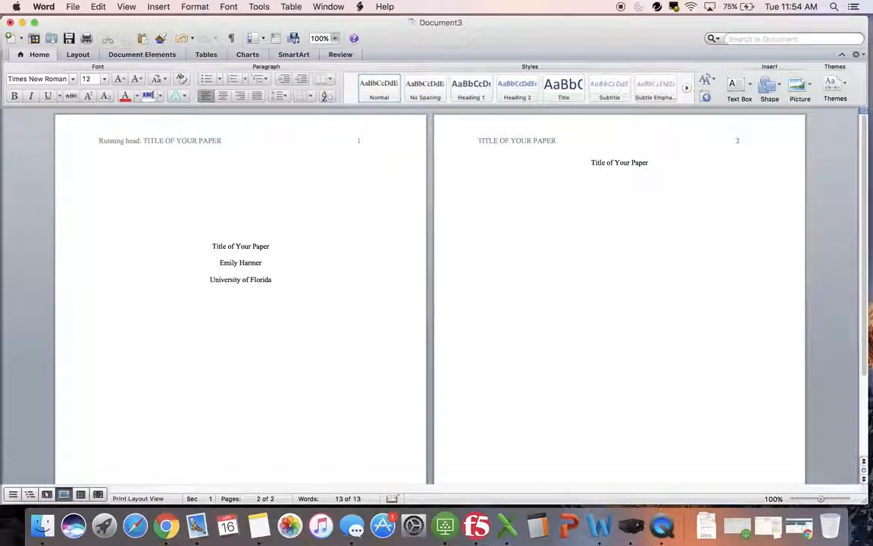
pyautogui.press('Return')
pyautogui.press('Return')
pyautogui.press('Return')
pyautogui.press('Return')
pyautogui.press('Return')
pyautogui.press('Return')
pyautogui.press('Return')
pyautogui.press('Return')
pyautogui.press('Return')
pyautogui.press('Return')
pyautogui.press('Return')
pyautogui.press('Return')
pyautogui.press('Return')
pyautogui.press('Return')
pyautogui.press('Return')
pyautogui.press('Return')
pyautogui.press('Return')
pyautogui.press('Return')
pyautogui.press('Return')
pyautogui.press('Return')
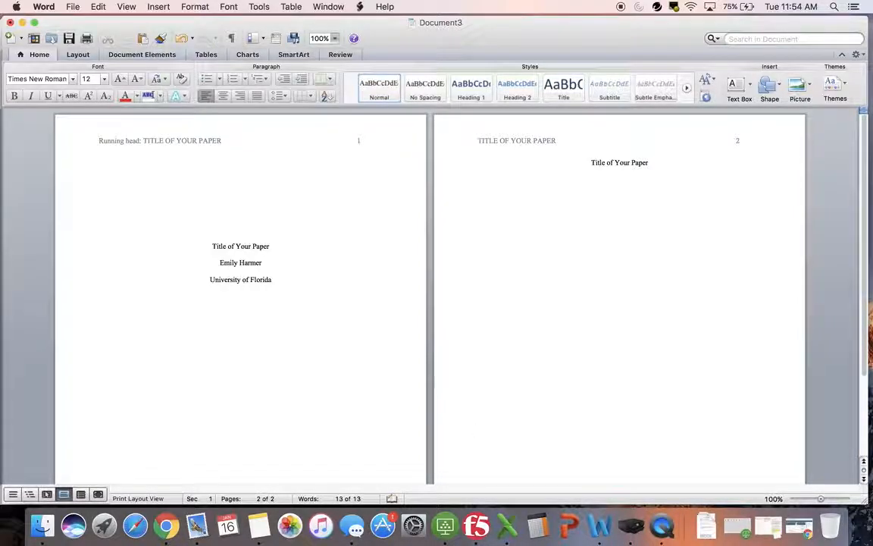
pyautogui.press('Return')
pyautogui.press('Return')
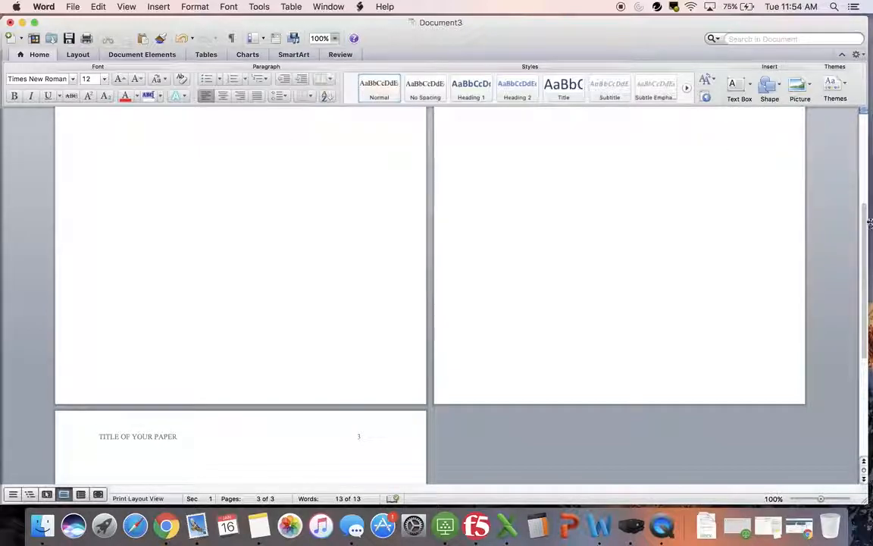
# Enter "References" as a centered heading on the first line of the third page and start a new line.
pyautogui.moveTo(862, 191); pyautogui.dragTo(861, 273)
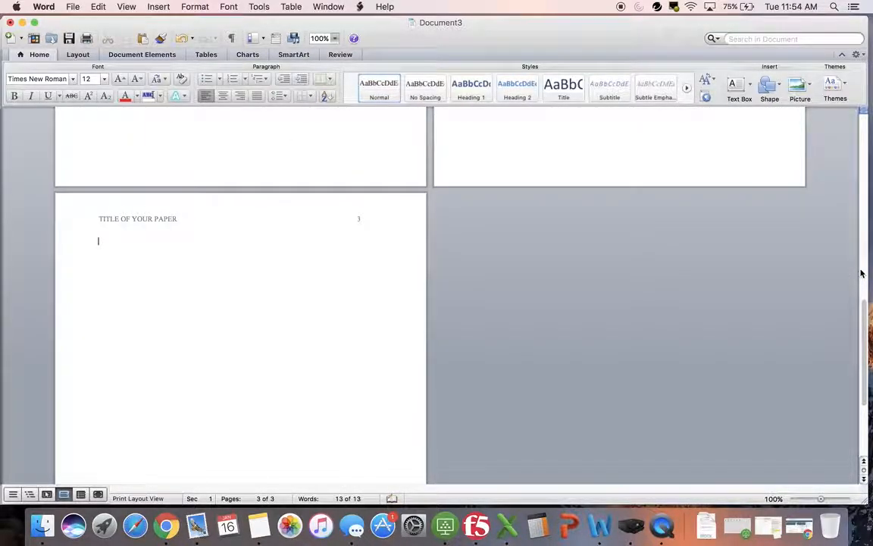
pyautogui.moveTo(868, 336); pyautogui.dragTo(866, 367)
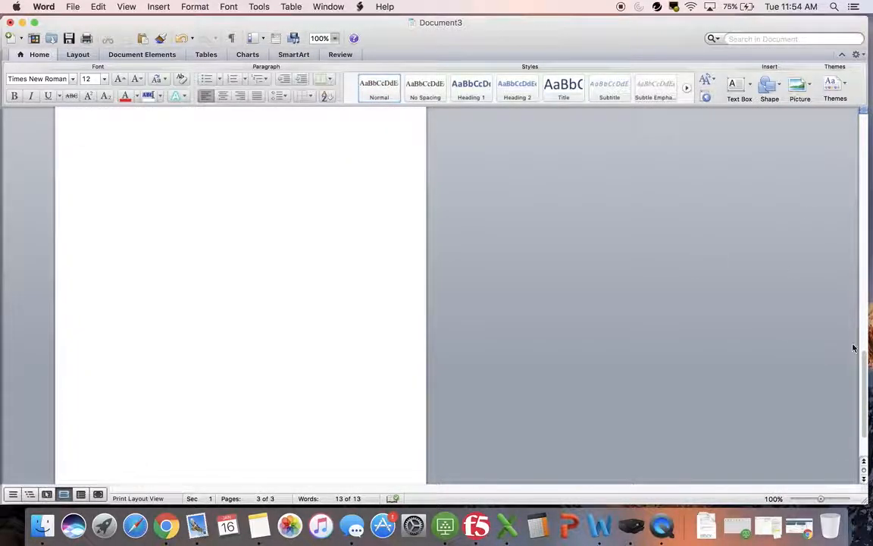
pyautogui.moveTo(866, 373); pyautogui.dragTo(866, 367)
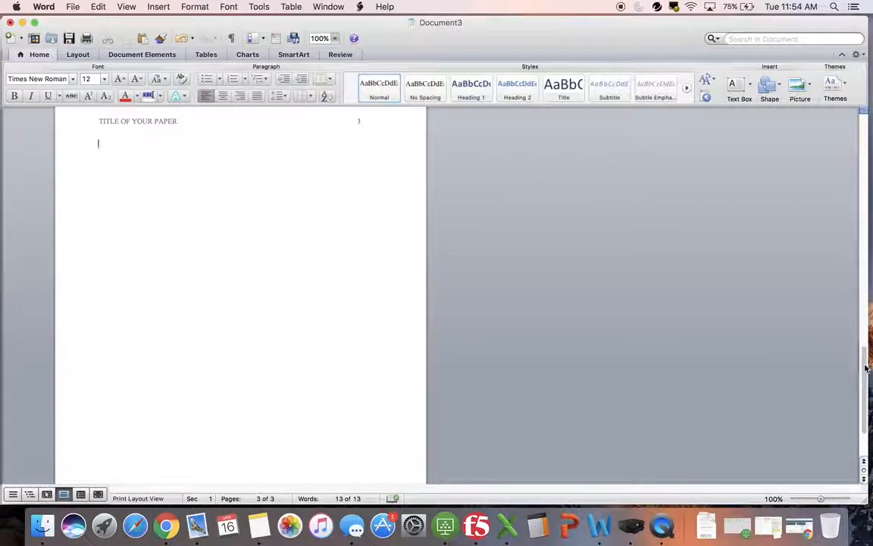
pyautogui.click(222, 96)
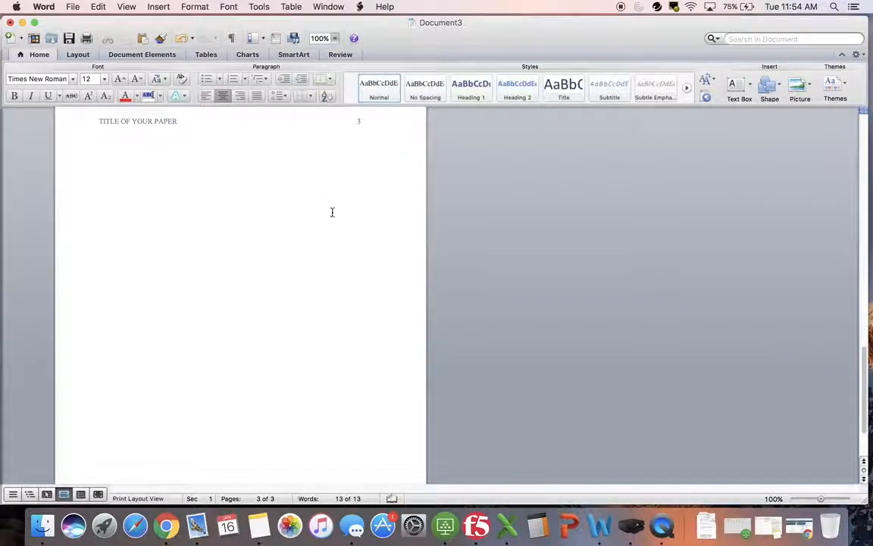
pyautogui.write('Reference')
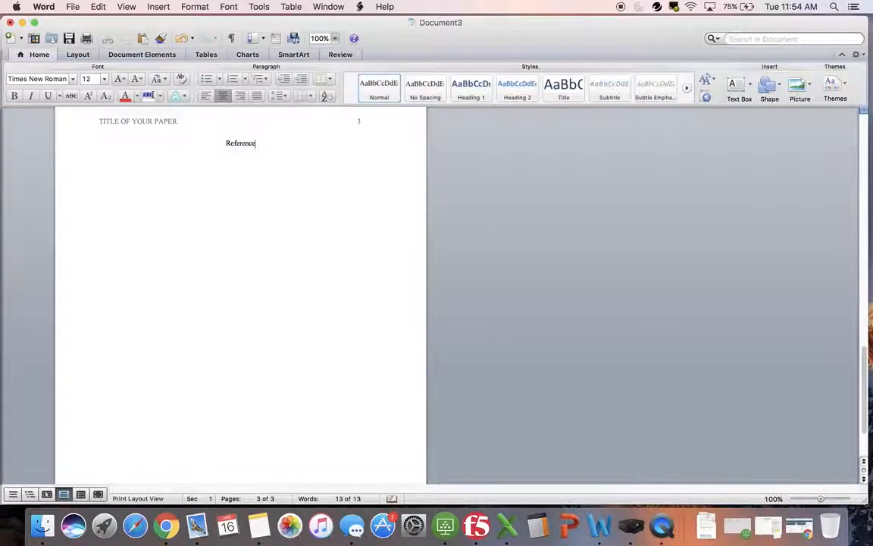
pyautogui.write('s')
pyautogui.press('Return')
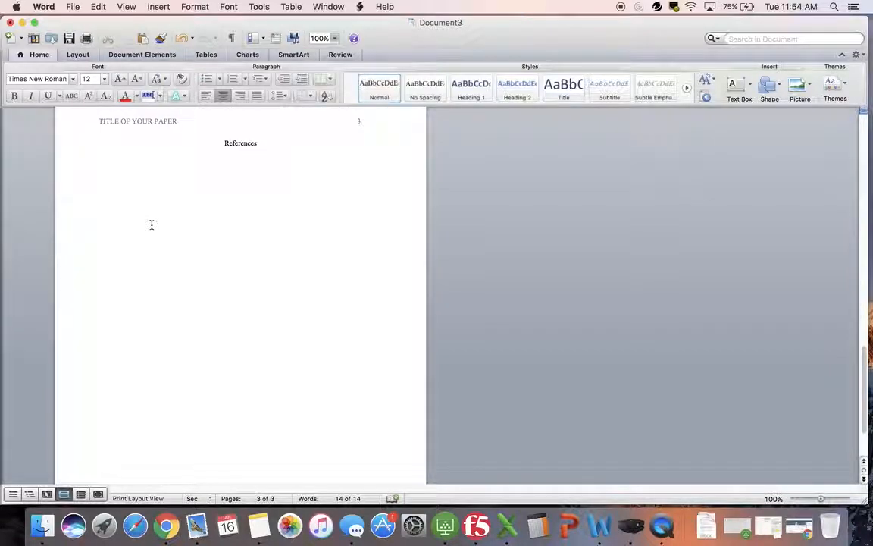
# Start a left-aligned reference with the author's surname and initial, the year (2018), and "Title of your article.".
pyautogui.click(205, 96)
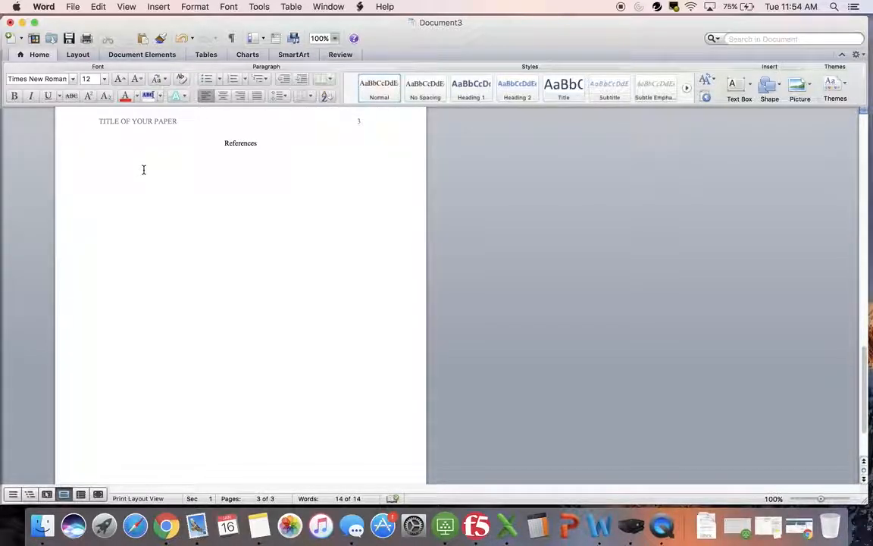
pyautogui.write('Harmer, E. (2018). Ti')
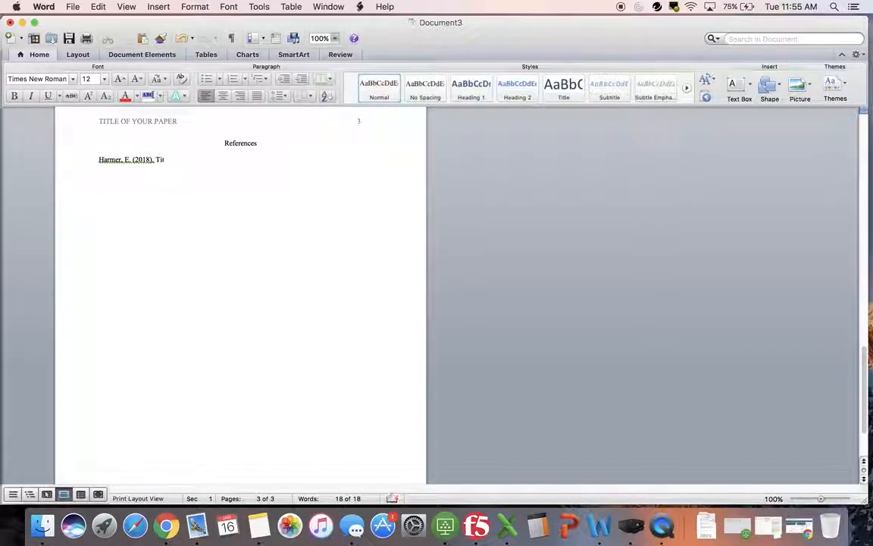
pyautogui.write('tle of your article.')
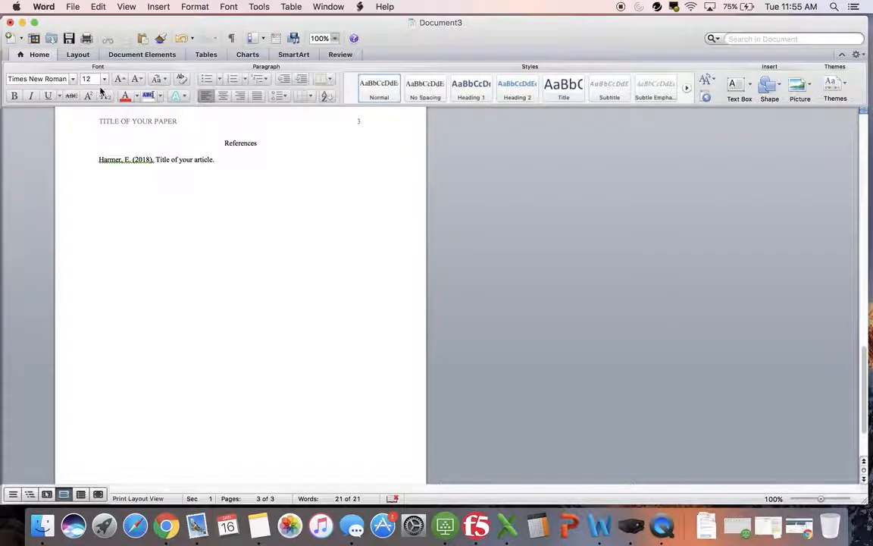
# Add the journal name and volume 1 to the reference in italics, followed by issue "(1)." in regular type.
pyautogui.click(30, 96)
pyautogui.write('Jo')
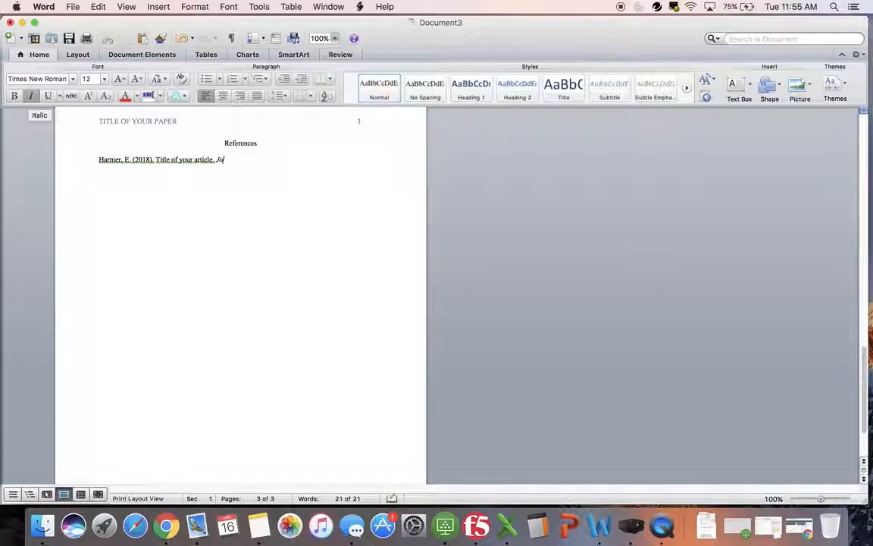
pyautogui.write('urnal of Emily.')
pyautogui.press('BackSpace')
pyautogui.write(', 1(1')
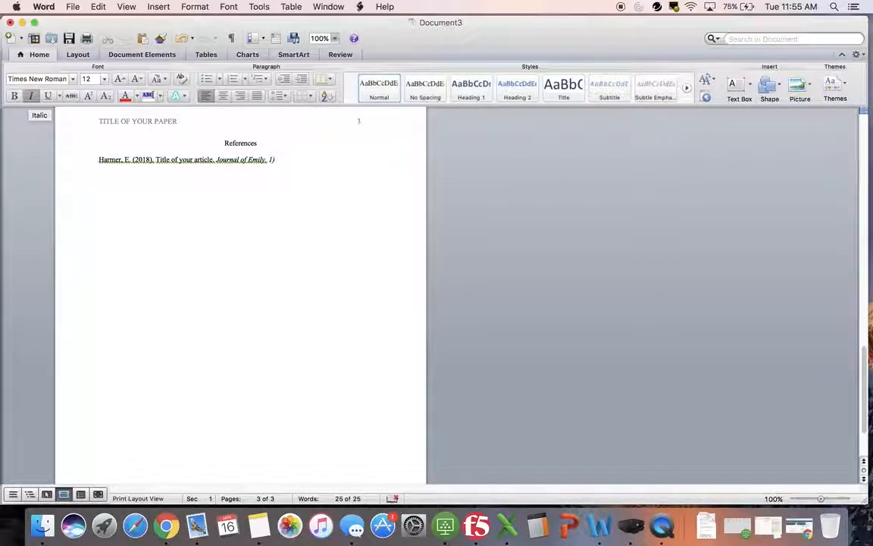
pyautogui.press('BackSpace')
pyautogui.write('(')
pyautogui.press('super+i')
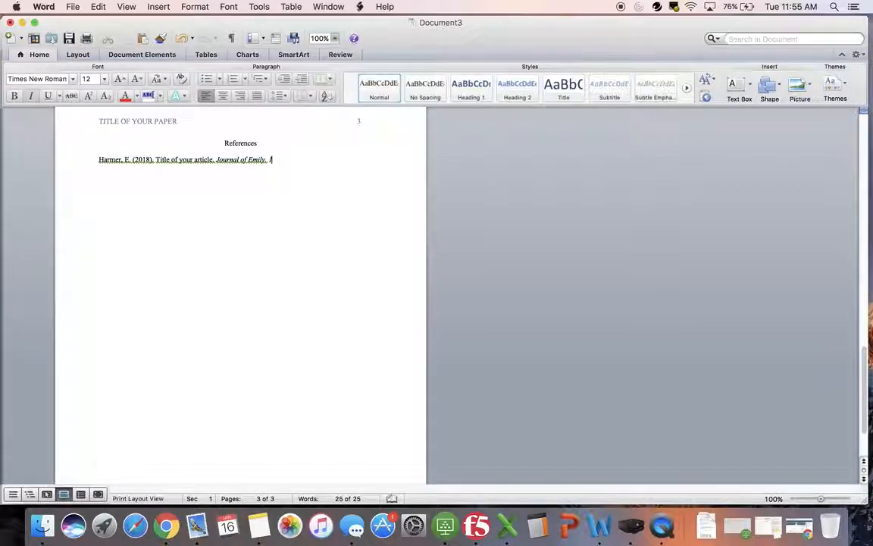
pyautogui.write('1).')
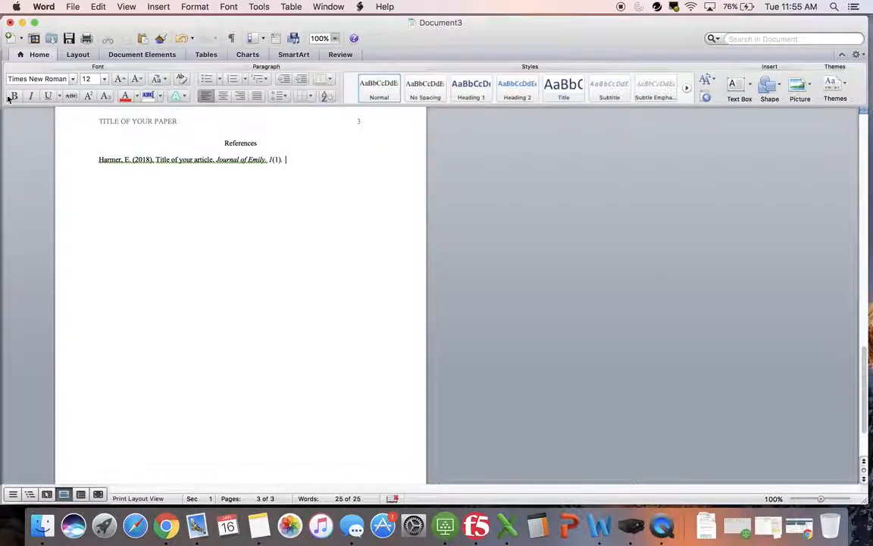
# Expand the reference's article title to "Title of your extremely cool article that I wrote that one time in college for fun.".
pyautogui.click(195, 160)
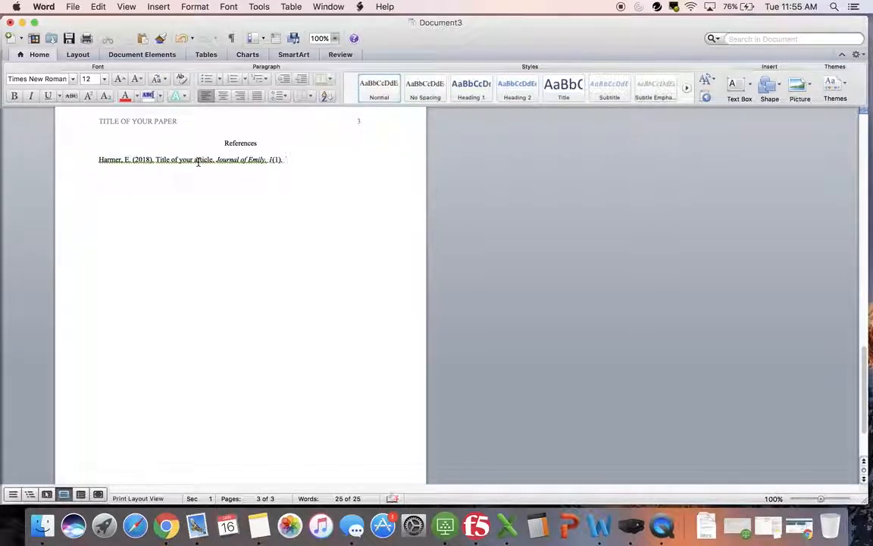
pyautogui.write('extremely ')
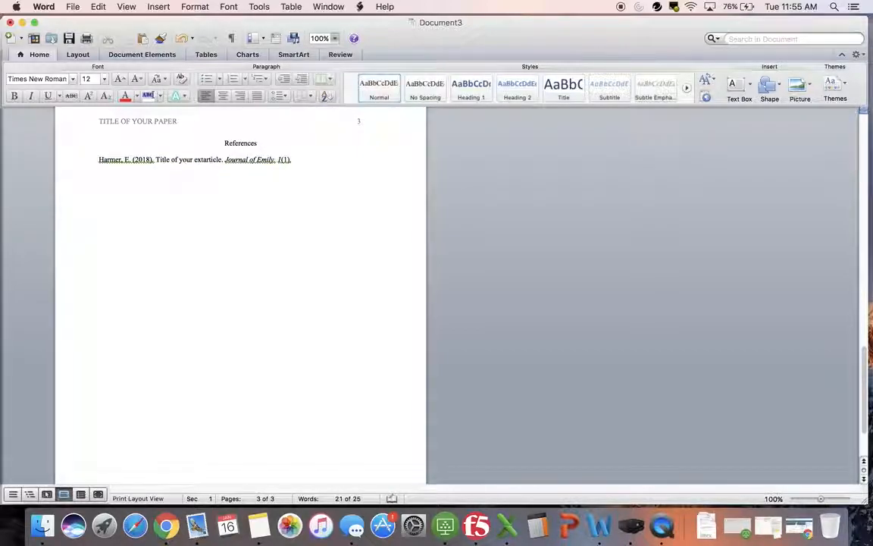
pyautogui.write('cool')
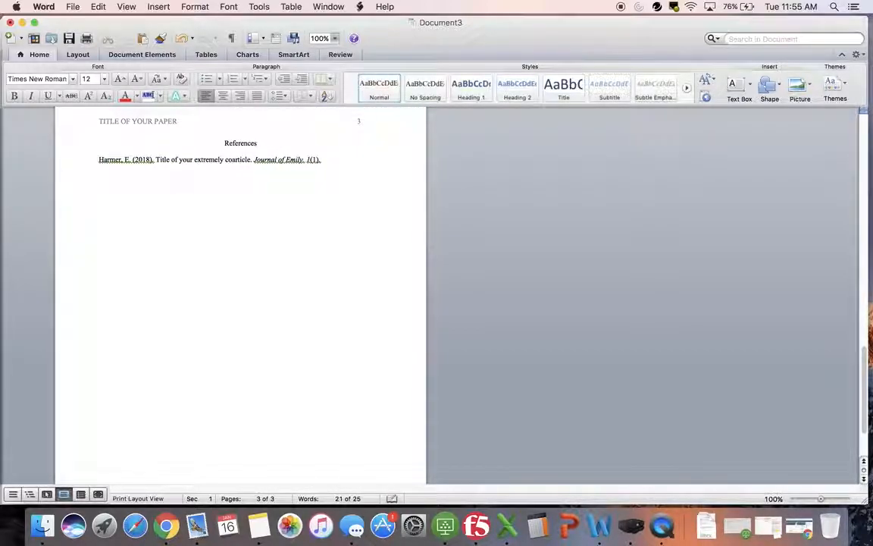
pyautogui.click(258, 160)
pyautogui.write('that I')
pyautogui.write(' wrot')
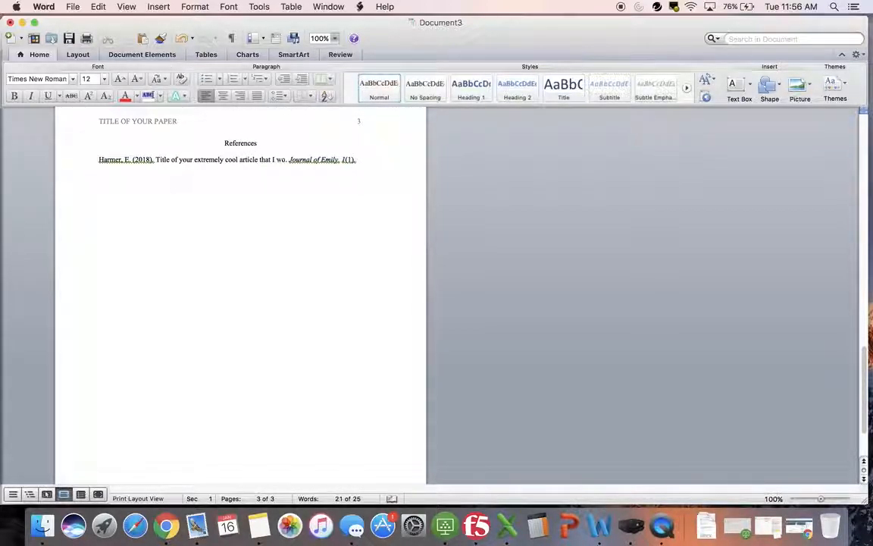
pyautogui.write('e that one time')
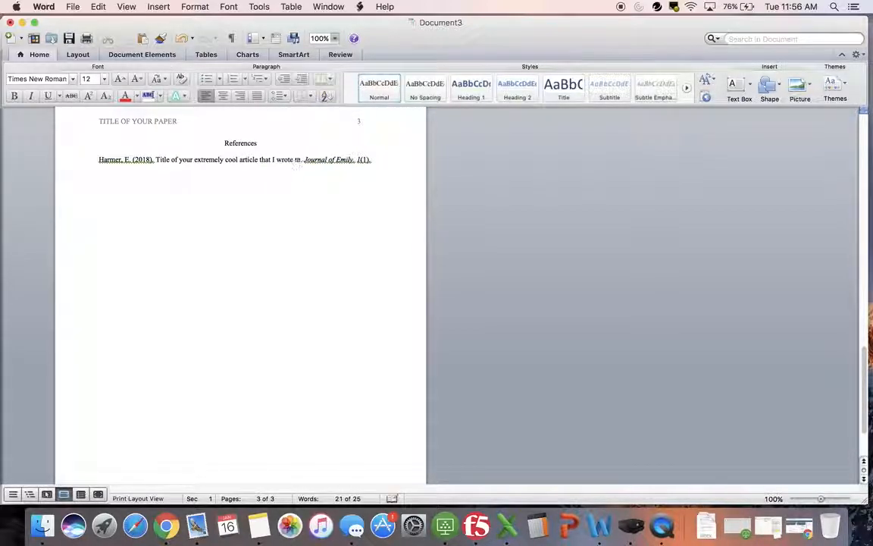
pyautogui.write(' in col')
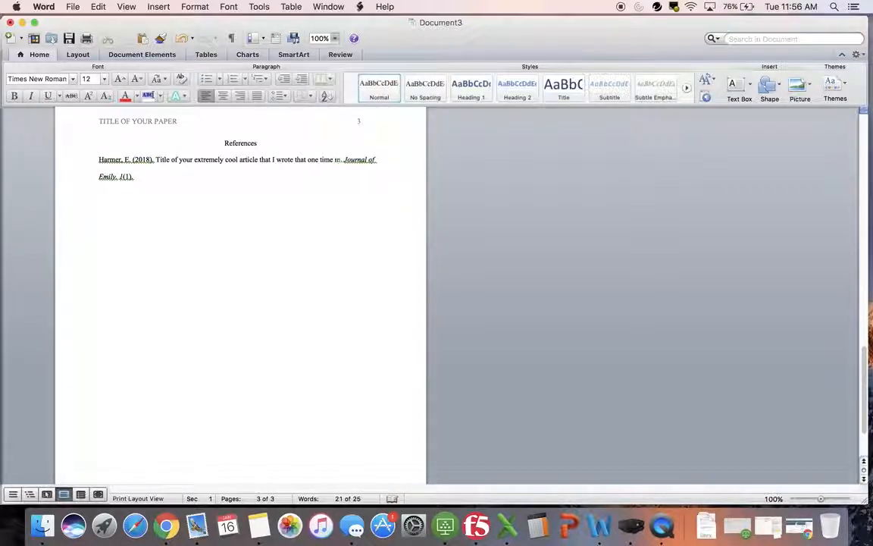
pyautogui.write('lege')
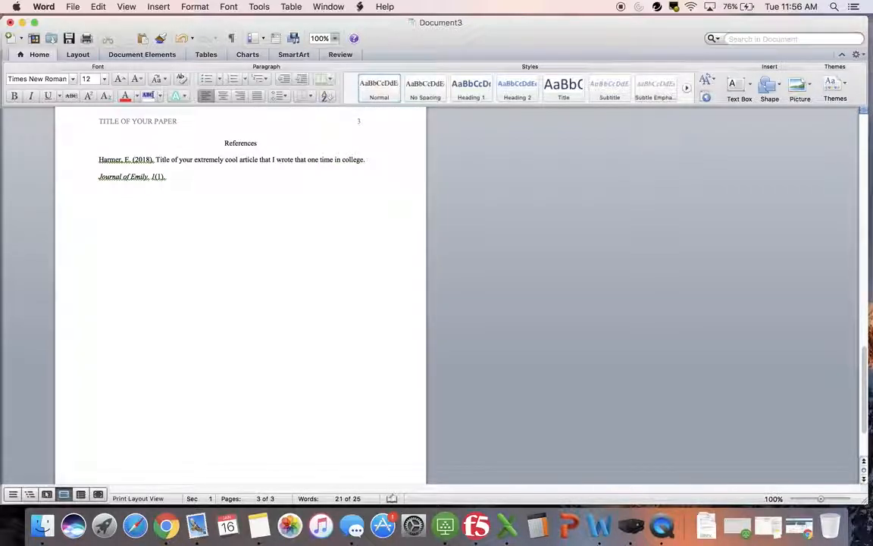
pyautogui.write(' for fun')
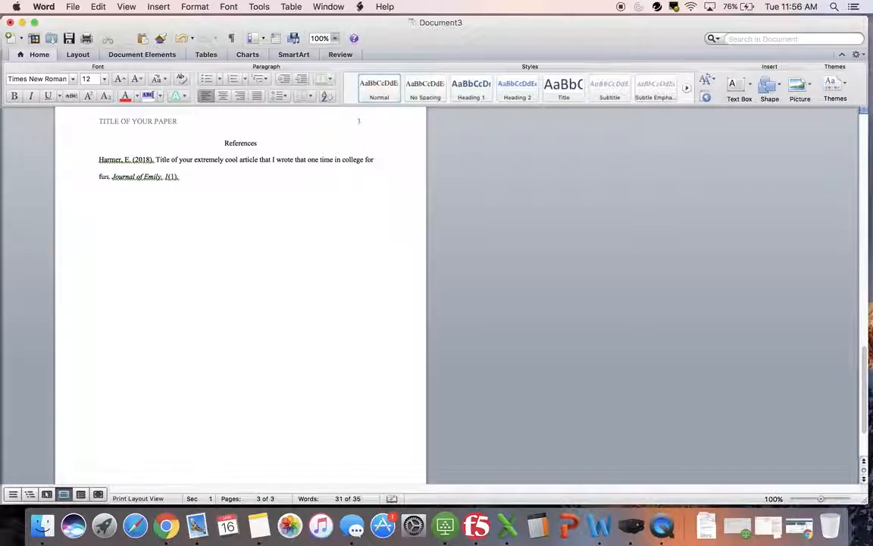
# Apply a 0.5" hanging indent to the whole reference entry through its paragraph settings.
pyautogui.click(95, 175)
pyautogui.doubleClick(177, 179)
pyautogui.moveTo(191, 178); pyautogui.dragTo(102, 161)
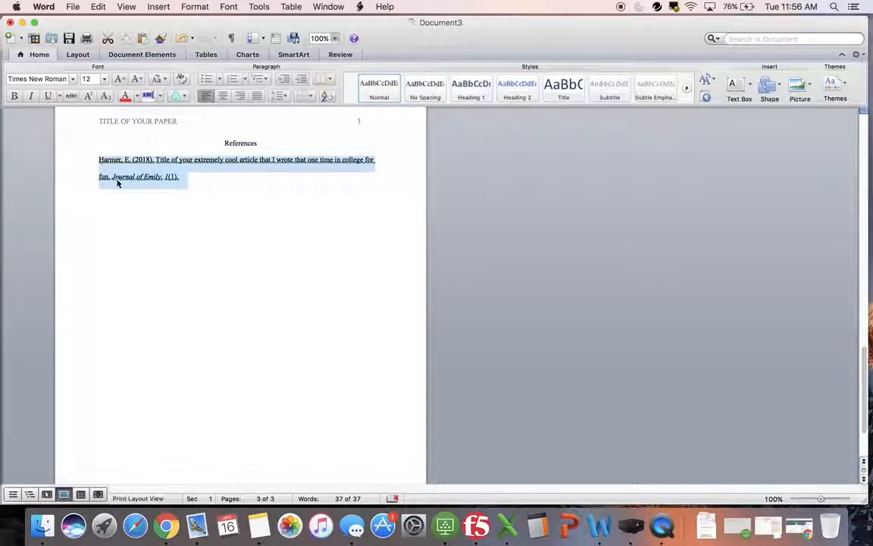
pyautogui.click(173, 180)
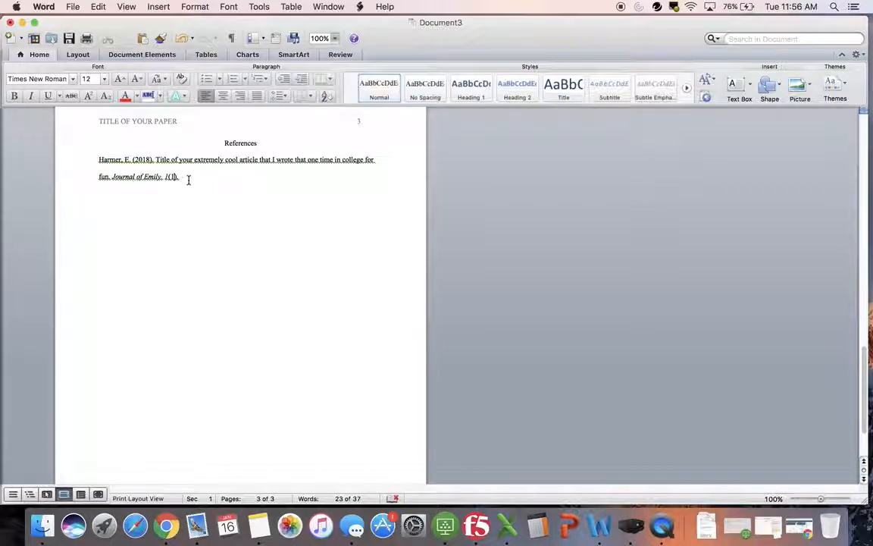
pyautogui.tripleClick(151, 167)
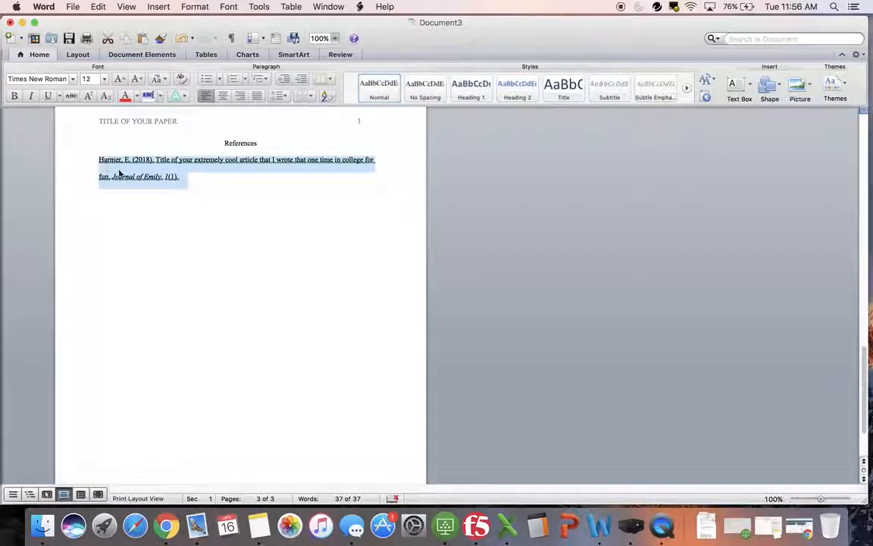
pyautogui.rightClick(124, 177)
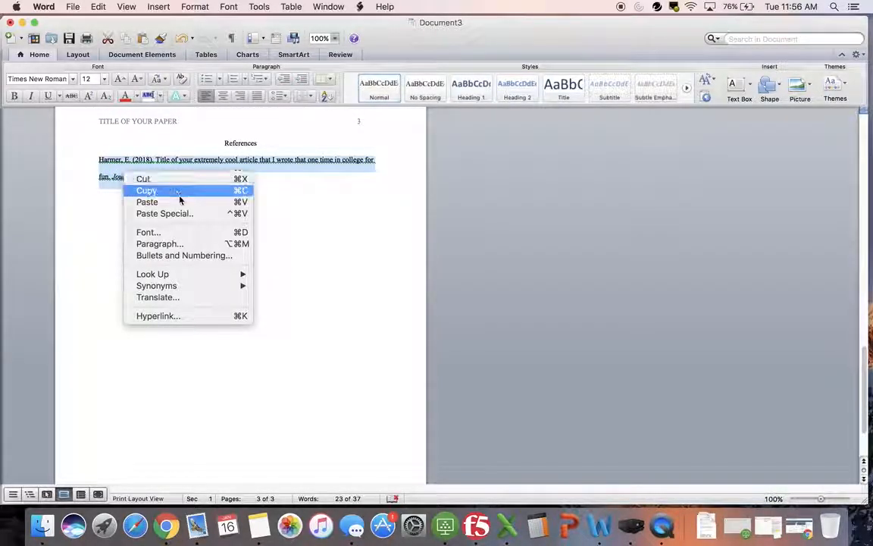
pyautogui.click(193, 244)
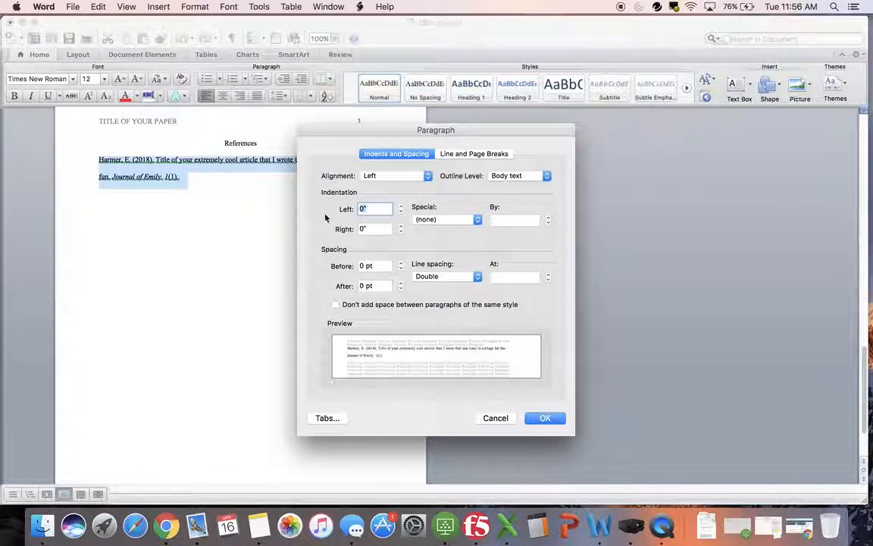
pyautogui.click(456, 220)
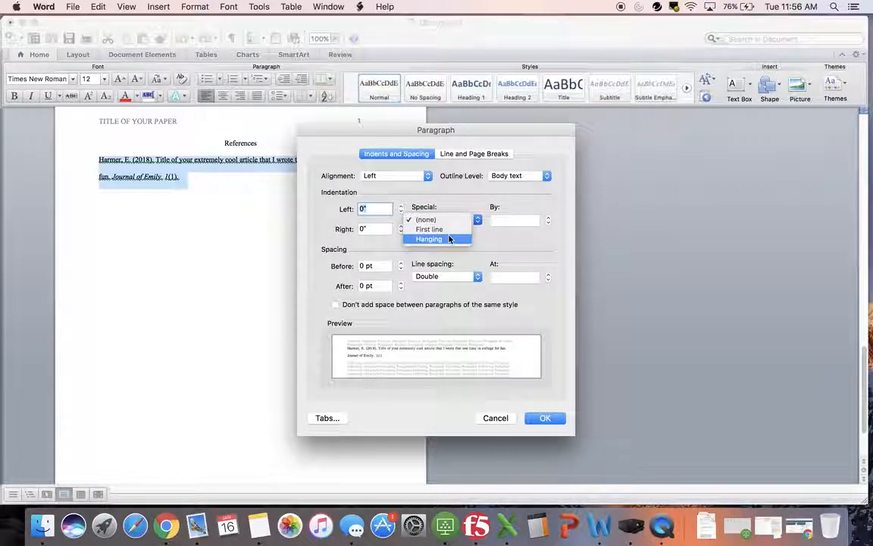
pyautogui.click(449, 238)
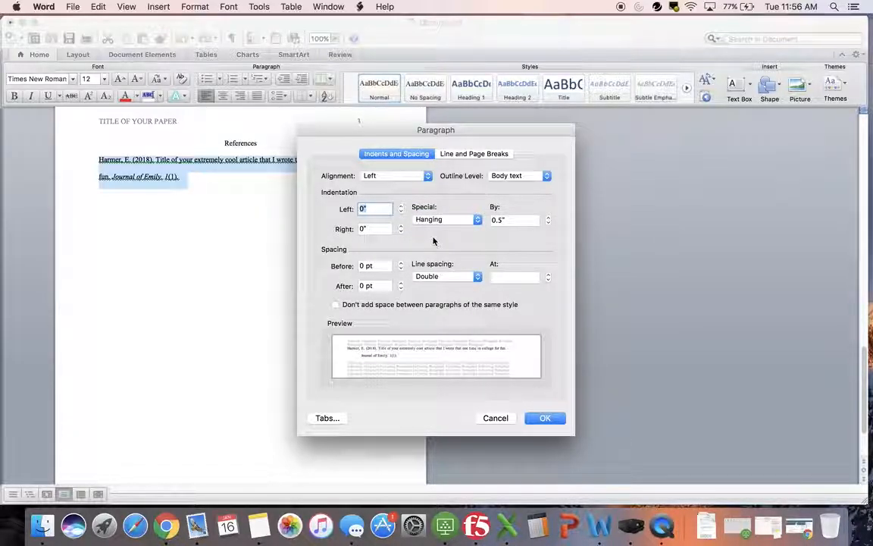
pyautogui.click(545, 418)
pyautogui.click(189, 225)
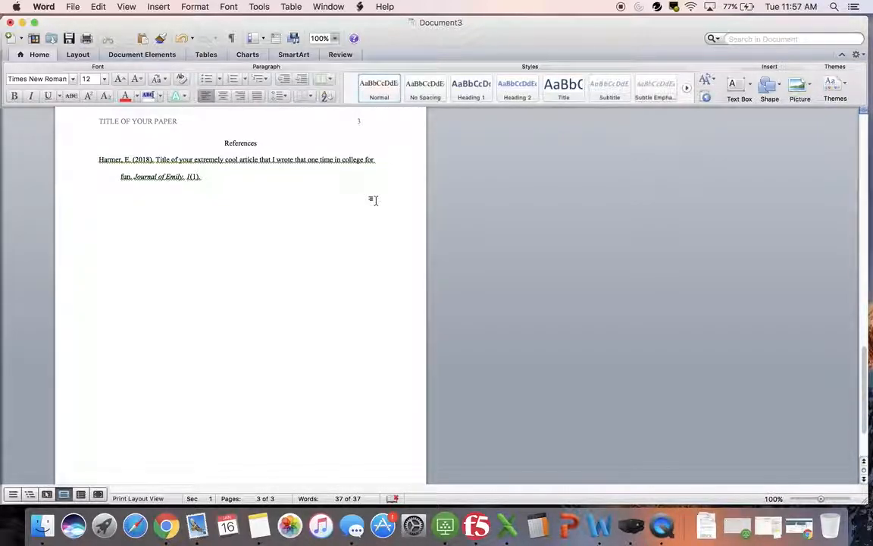
# Select the whole reference entry again and open its paragraph settings.
pyautogui.click(201, 182)
pyautogui.moveTo(201, 182); pyautogui.dragTo(87, 161)
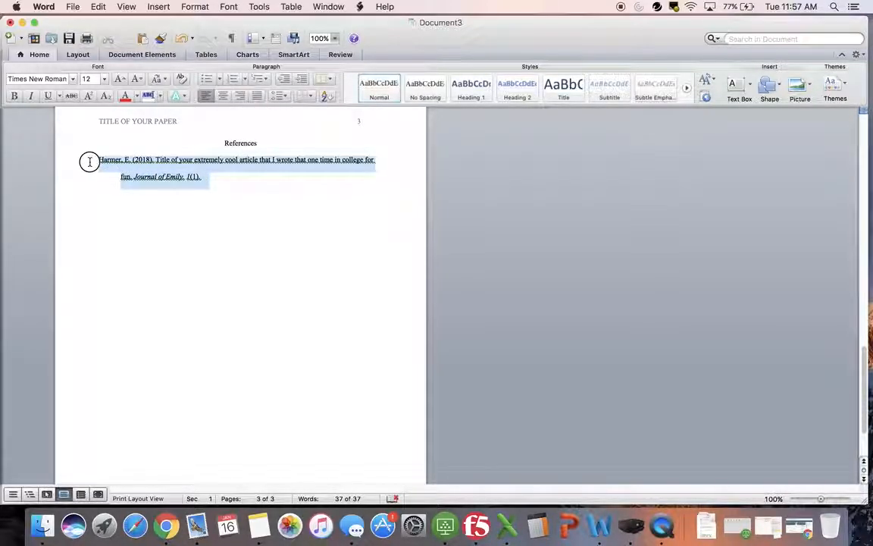
pyautogui.rightClick(181, 162)
pyautogui.click(218, 231)
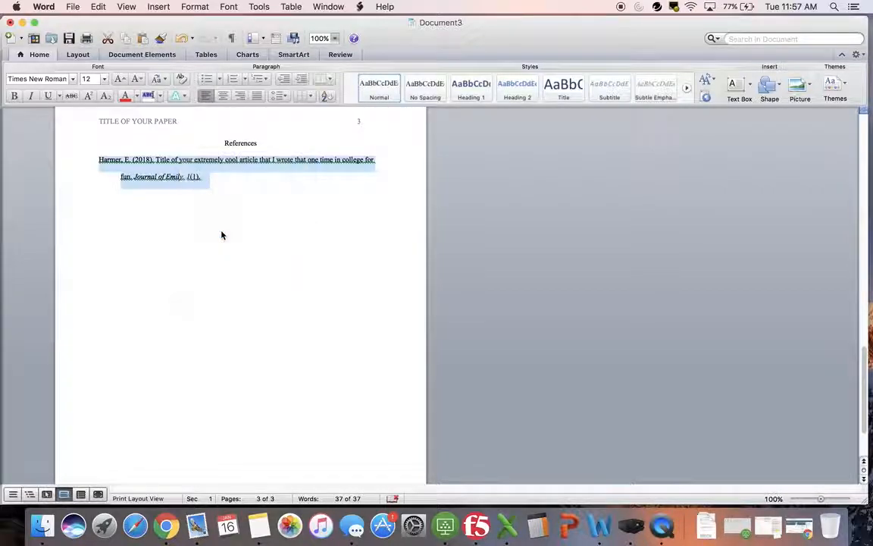